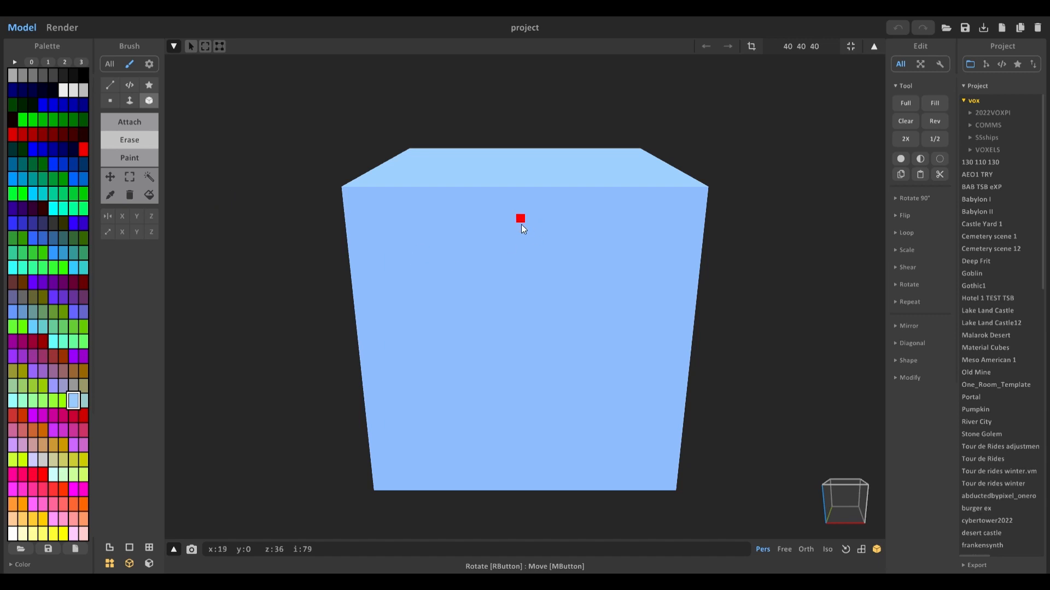
Step: Resize the model to 250 250 250 voxels
right_drag(593, 246, 541, 296)
click(798, 50)
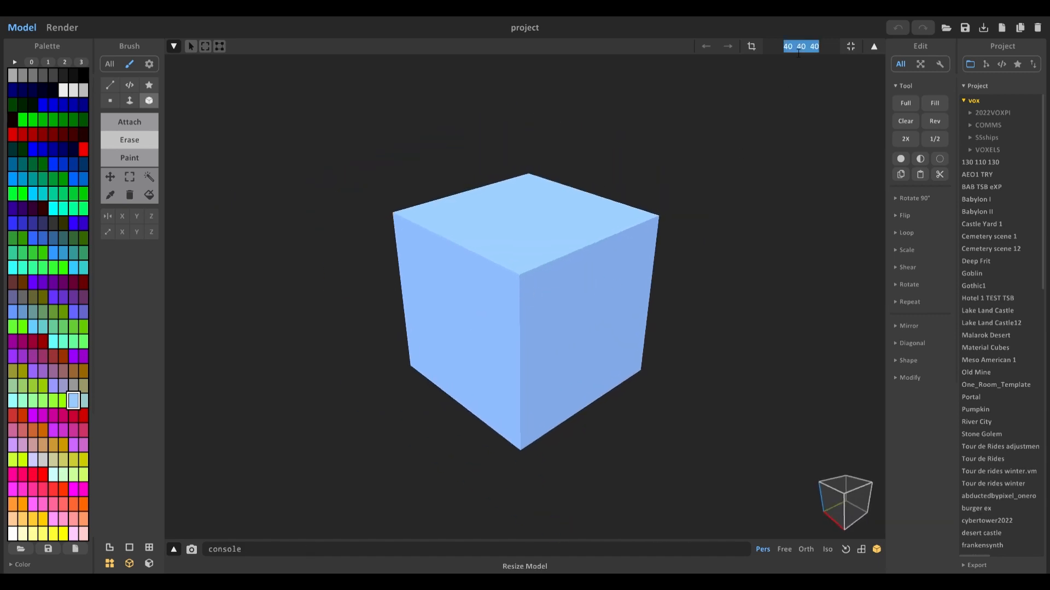
text(250 250 250)
key(Return)
scroll(529, 295, down, 12)
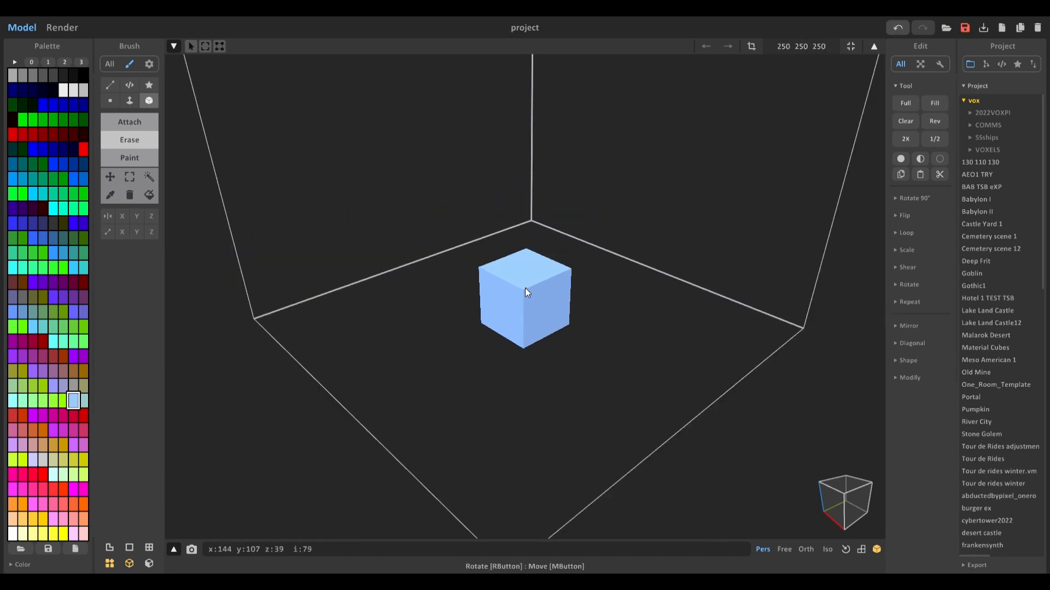
Step: Delete all voxels from the resized model
middle_drag(527, 225, 516, 280)
key(Tab)
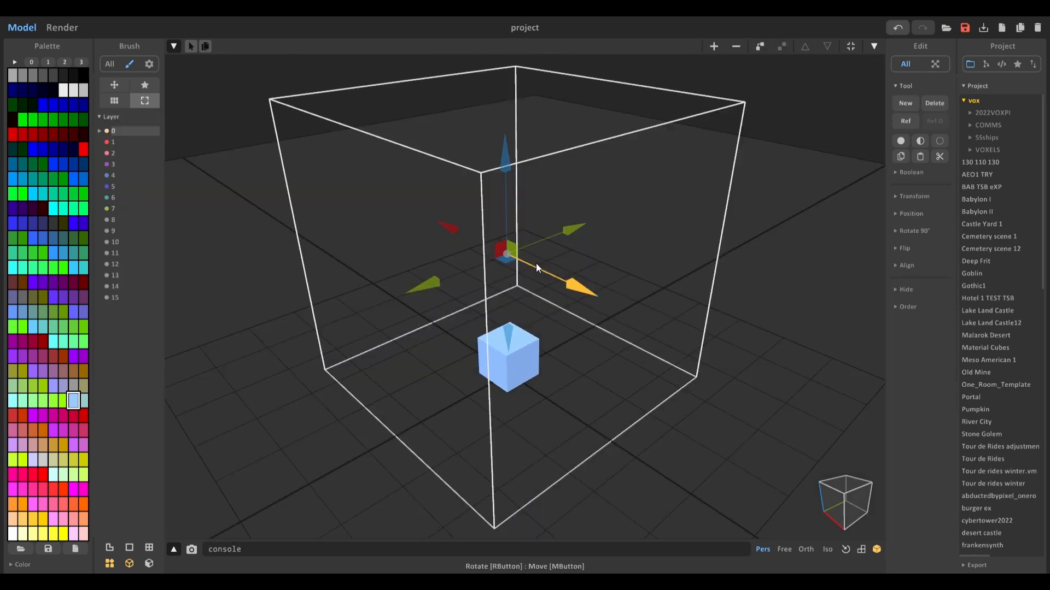
key(Tab)
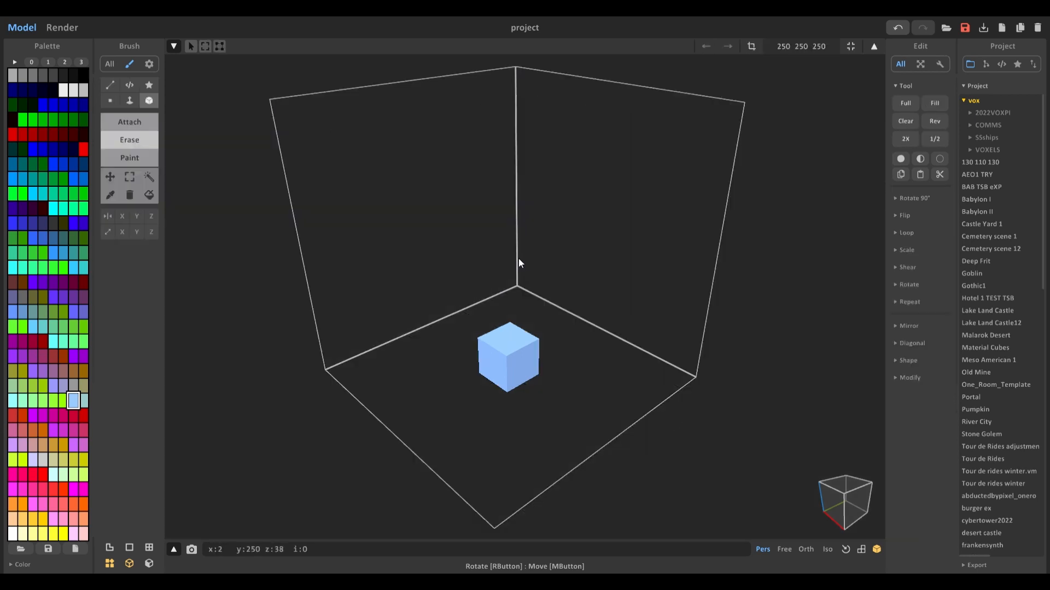
key(Delete)
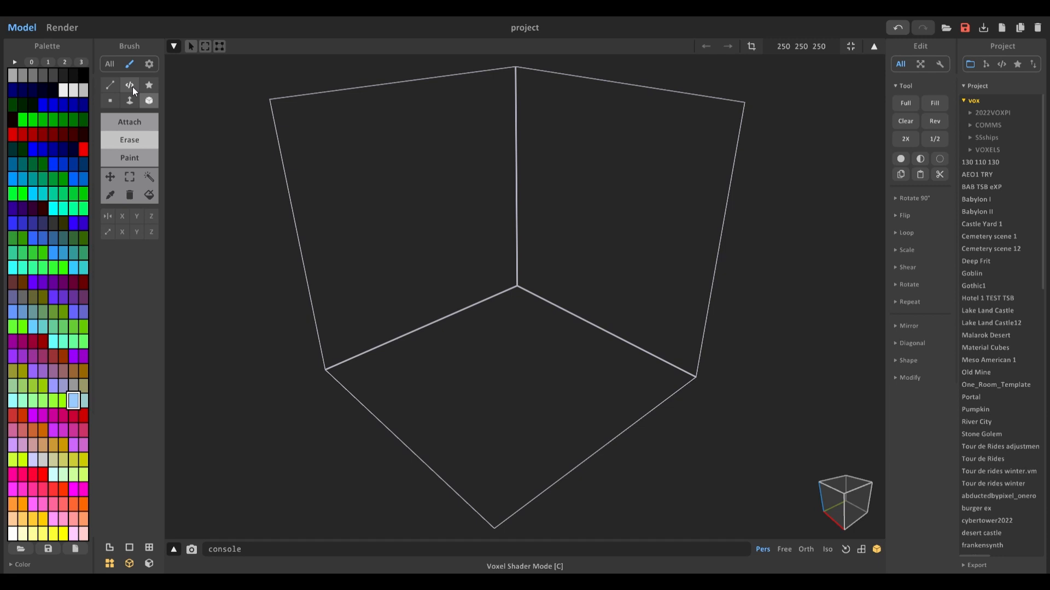
Step: Attach a sphere filling the whole volume using the voxel shader brush in Attach mode
click(143, 122)
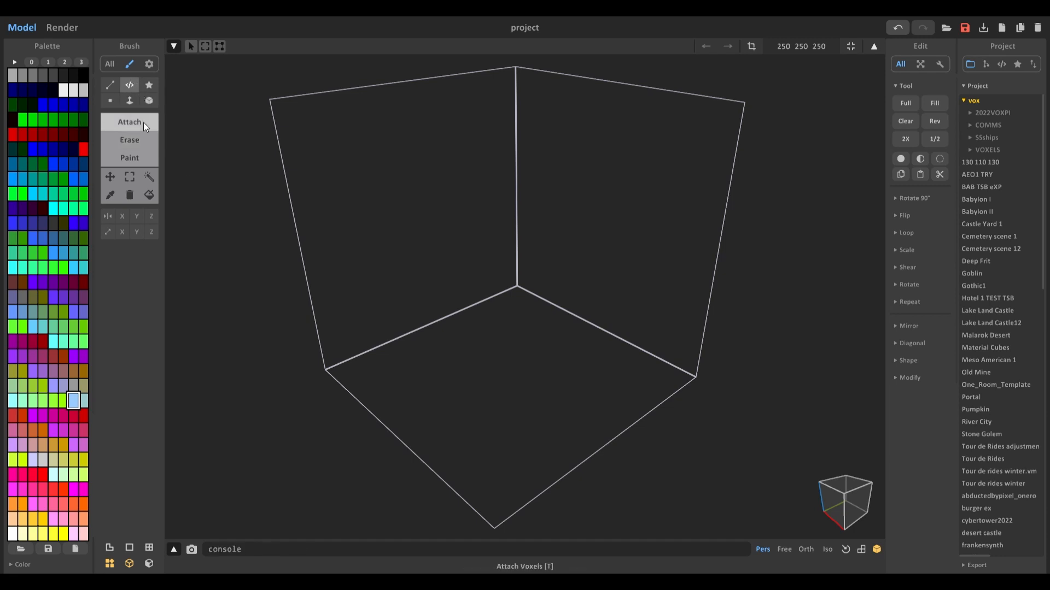
drag(270, 100, 713, 392)
scroll(670, 357, down, 4)
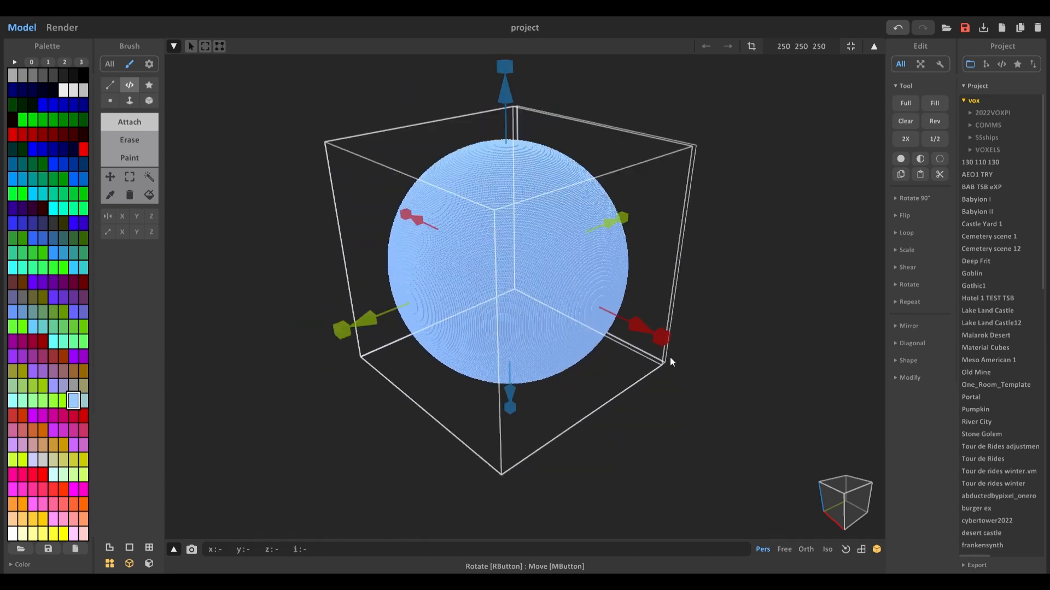
mouse_move(670, 357)
right_down()
mouse_move(736, 342)
mouse_move(681, 353)
right_up()
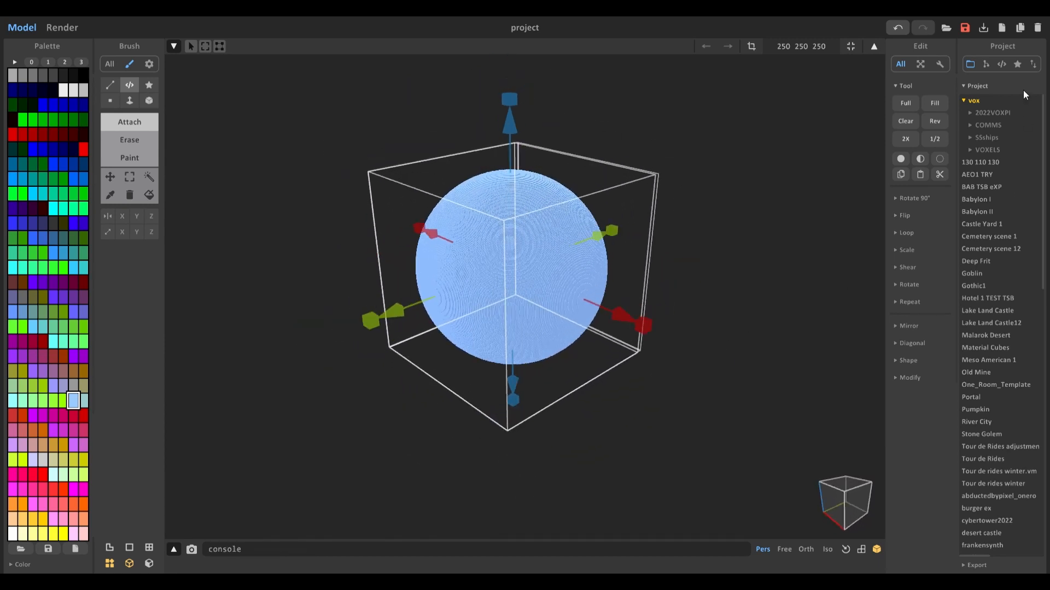
Step: Run the tergen shader from the shader list to generate terrain in the volume
click(1002, 64)
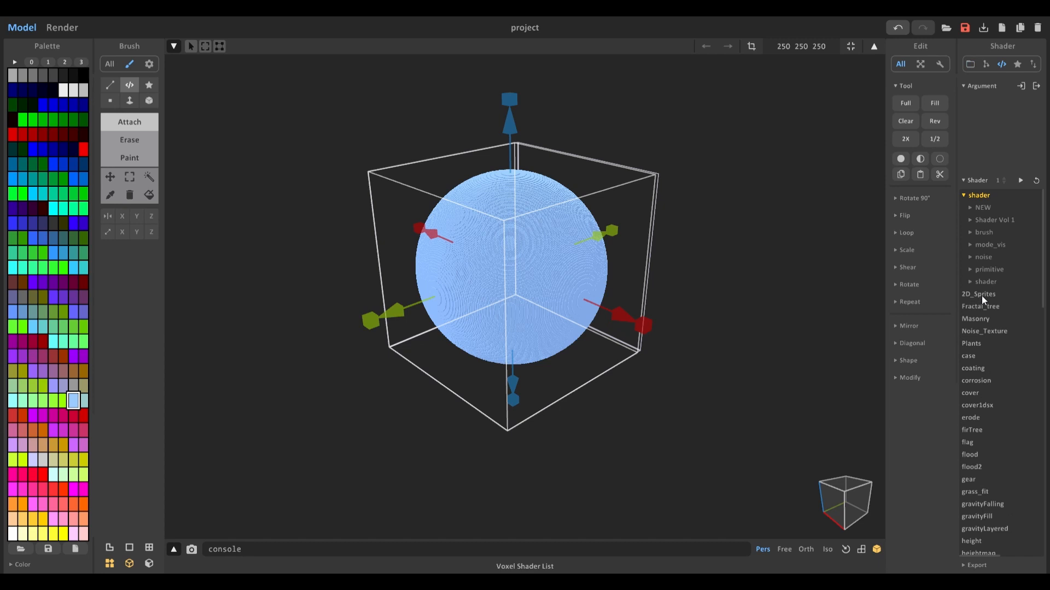
click(992, 281)
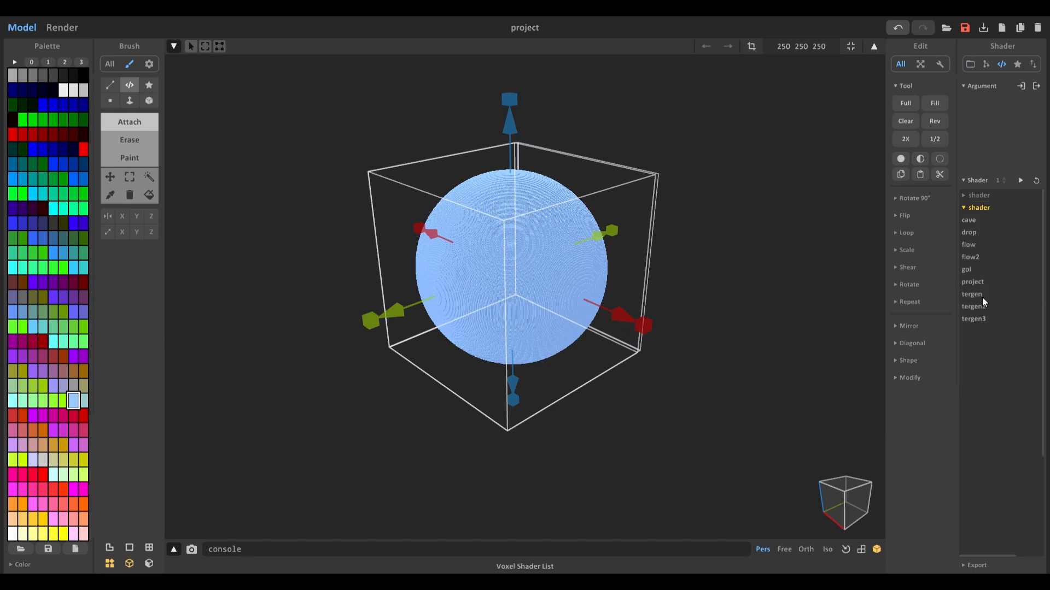
click(978, 297)
scroll(759, 296, up, 4)
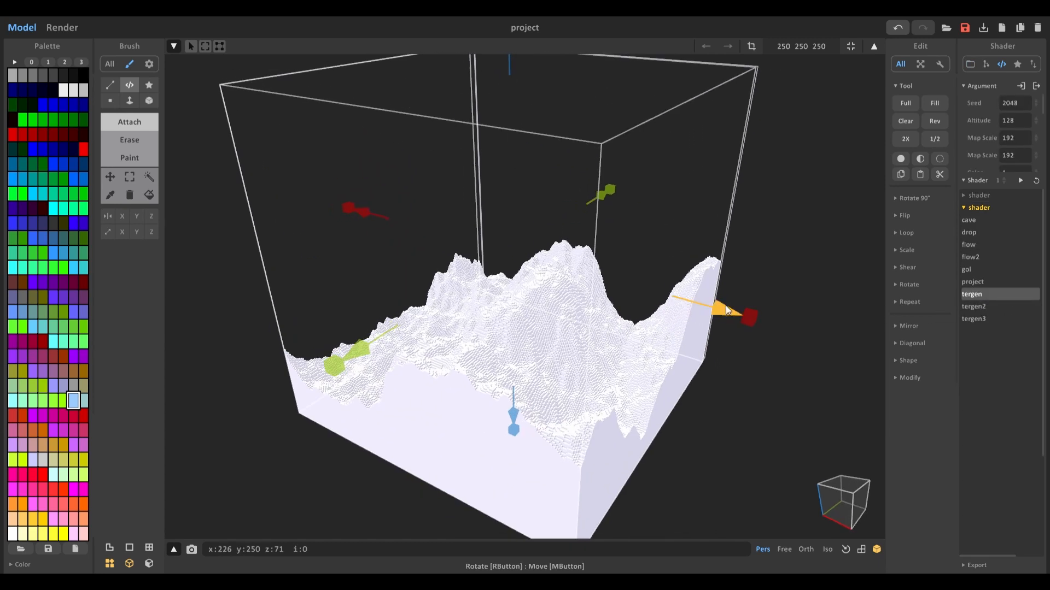
Step: Set the tergen shader's Seed to 2035 and Altitude to 16 to regenerate the terrain
scroll(596, 282, down, 4)
right_drag(596, 281, 665, 331)
scroll(566, 327, up, 4)
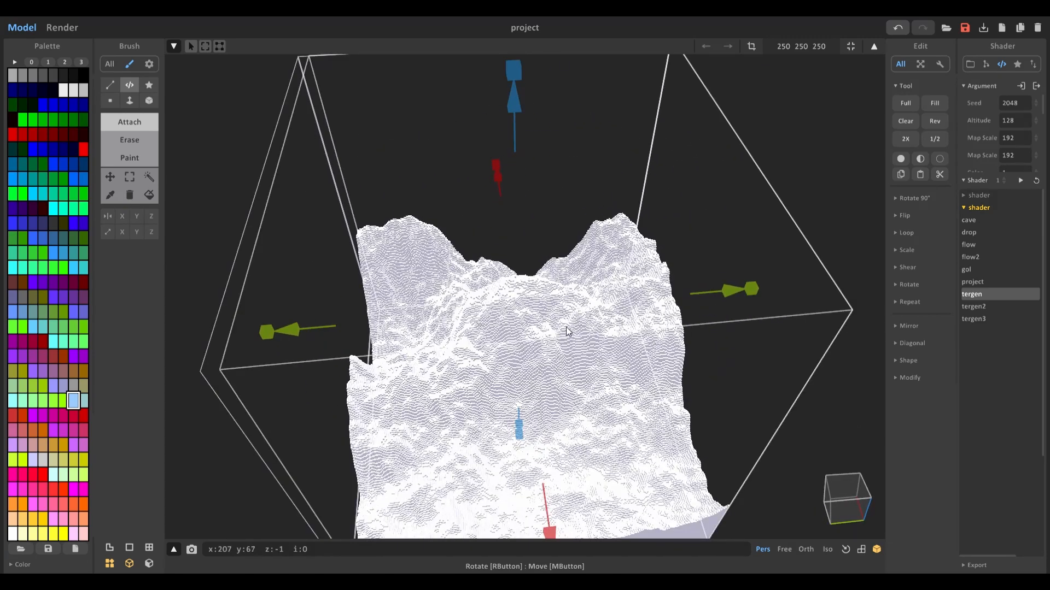
right_drag(566, 327, 662, 275)
scroll(608, 297, down, 4)
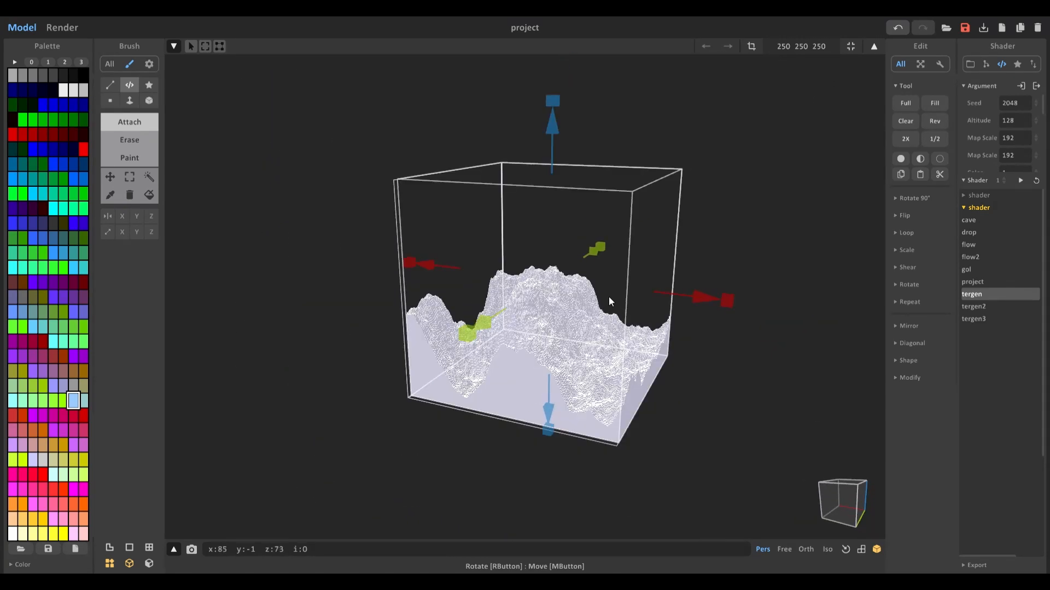
drag(1035, 103, 1005, 471)
right_drag(777, 306, 533, 339)
scroll(534, 336, up, 5)
right_drag(548, 194, 566, 88)
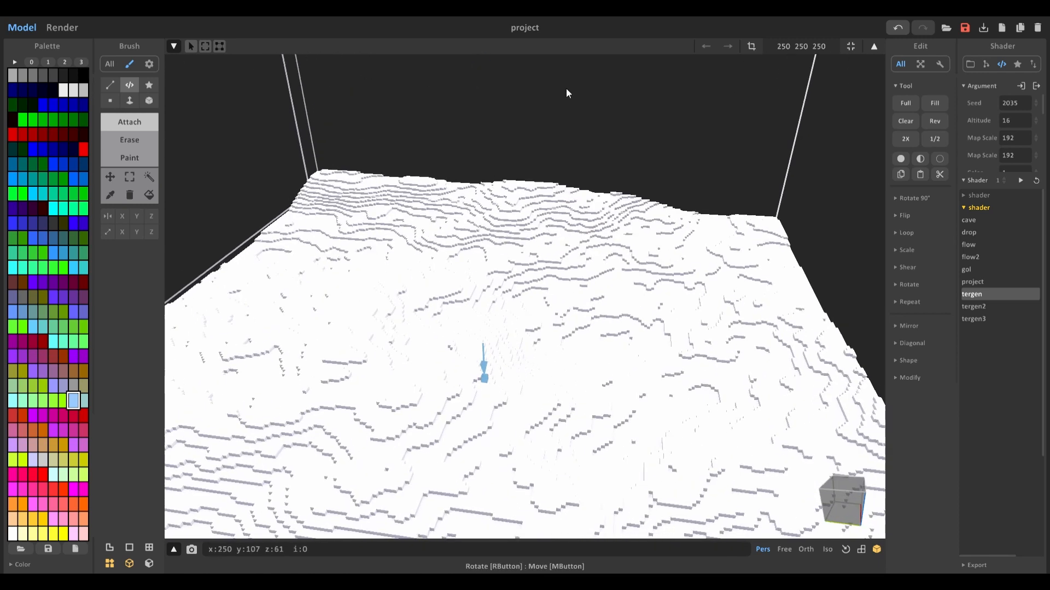
scroll(541, 169, down, 5)
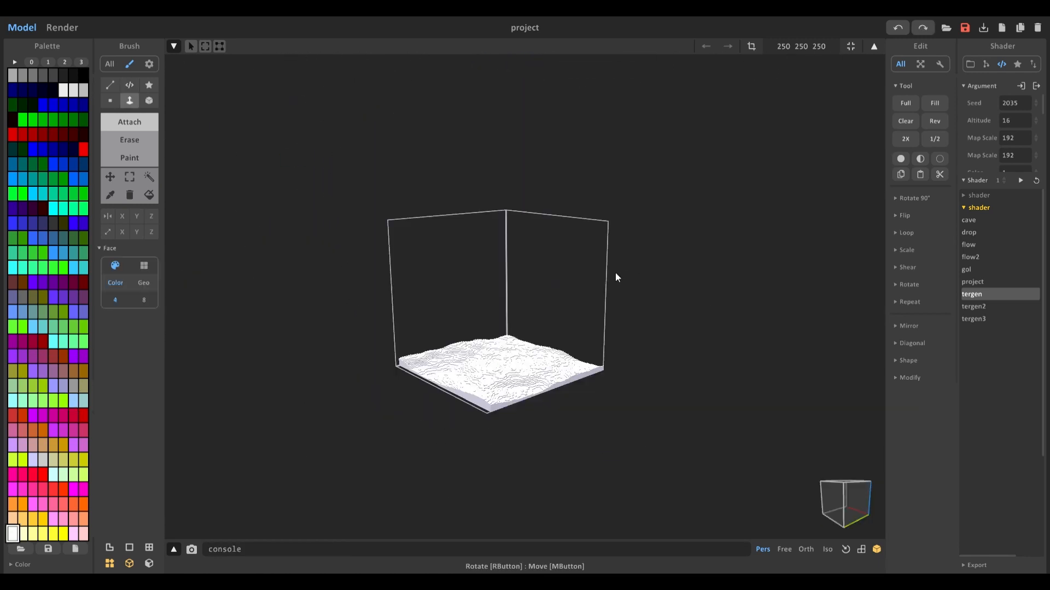
scroll(555, 308, up, 3)
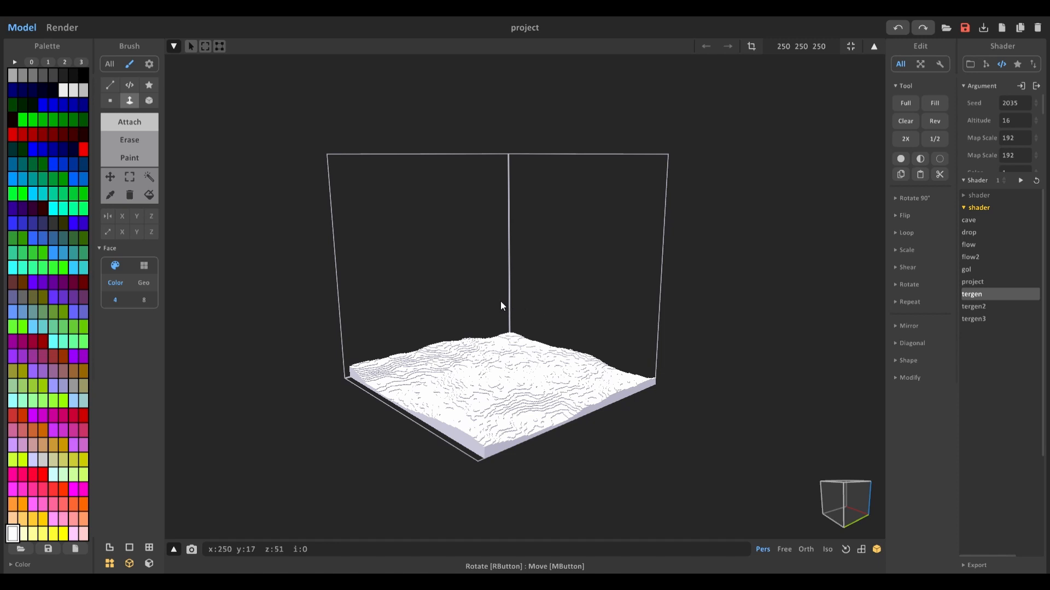
Step: Extrude the terrain's faces upward with the Face brush to thicken the block
right_drag(497, 310, 477, 314)
scroll(478, 313, up, 4)
ctrl+drag(415, 495, 410, 323)
right_drag(410, 322, 421, 286)
drag(459, 267, 461, 403)
right_drag(462, 272, 526, 292)
scroll(526, 291, down, 5)
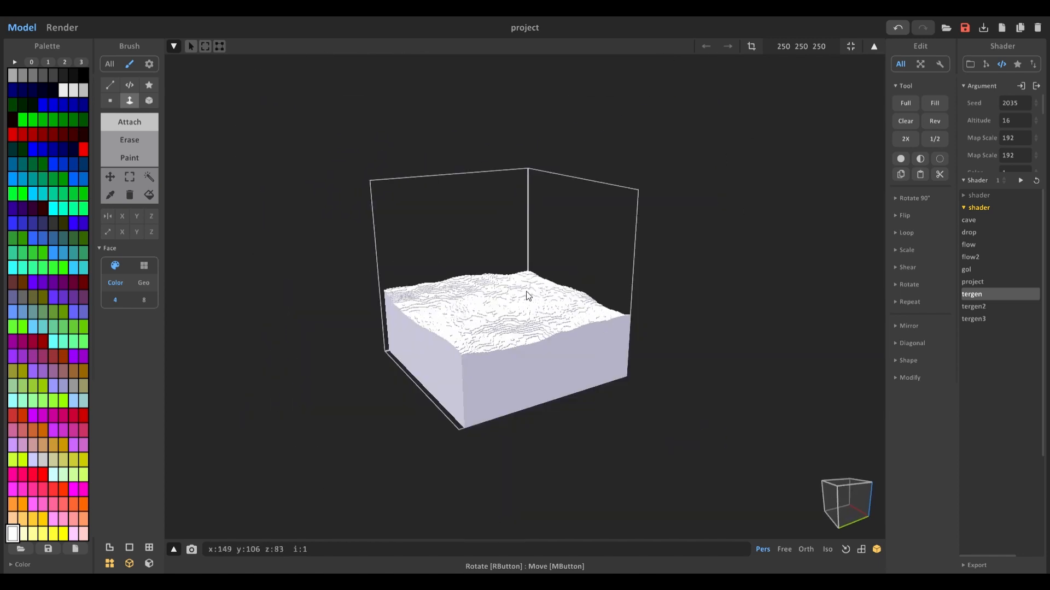
Step: Pick the cyan palette colour and fill the whole terrain model with it
click(849, 46)
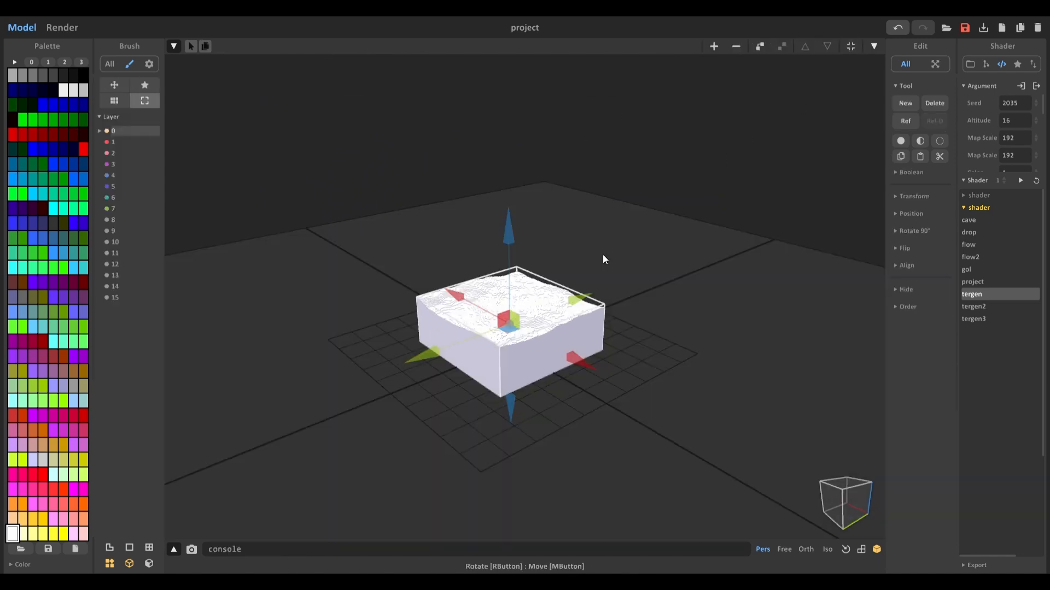
scroll(573, 255, up, 2)
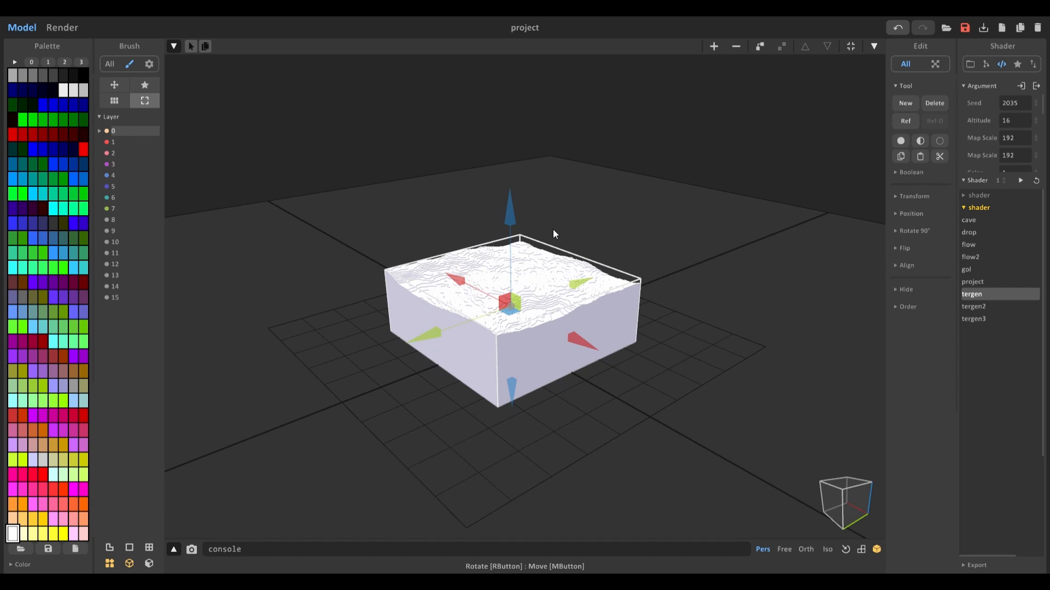
middle_drag(553, 214, 543, 250)
scroll(548, 251, up, 2)
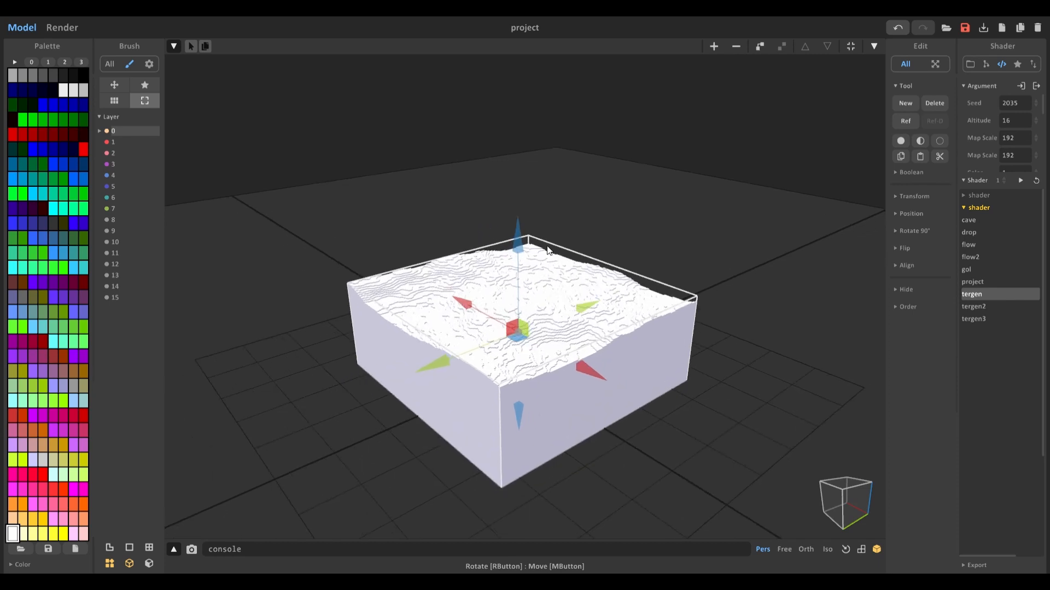
scroll(536, 250, up, 3)
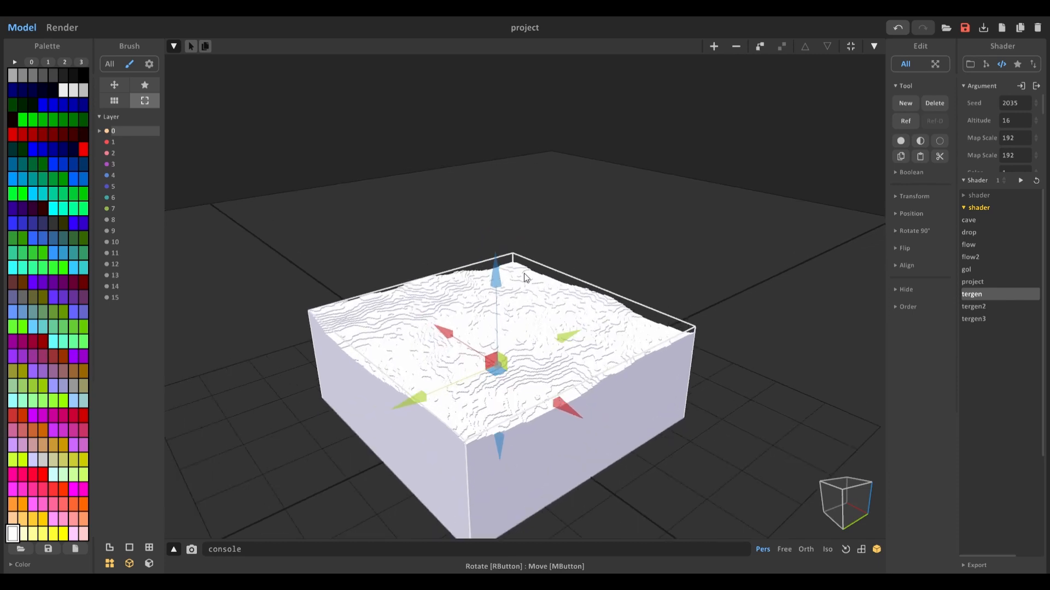
click(53, 210)
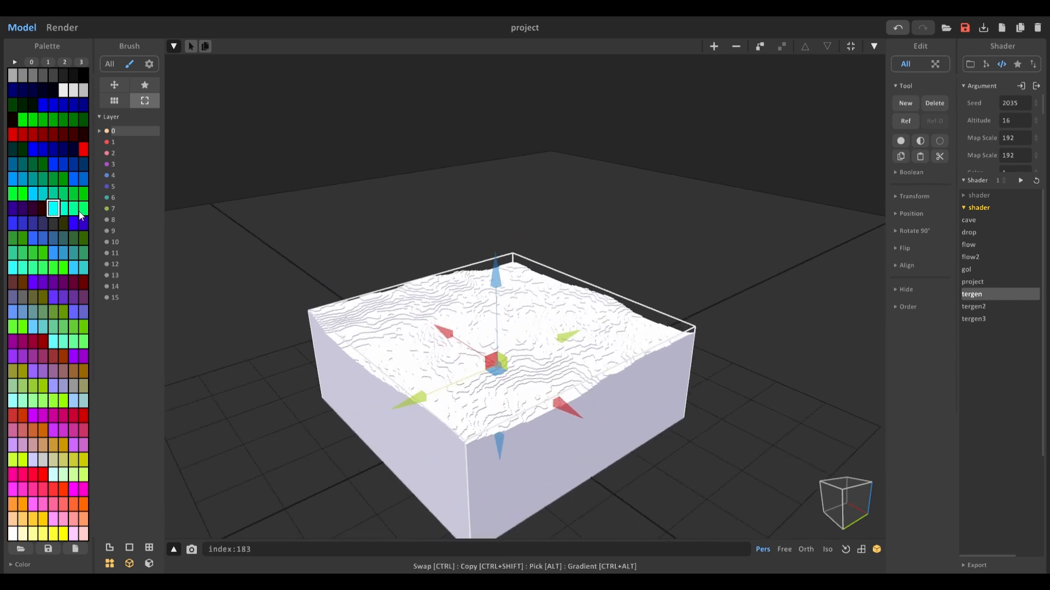
key(Tab)
click(149, 195)
click(446, 352)
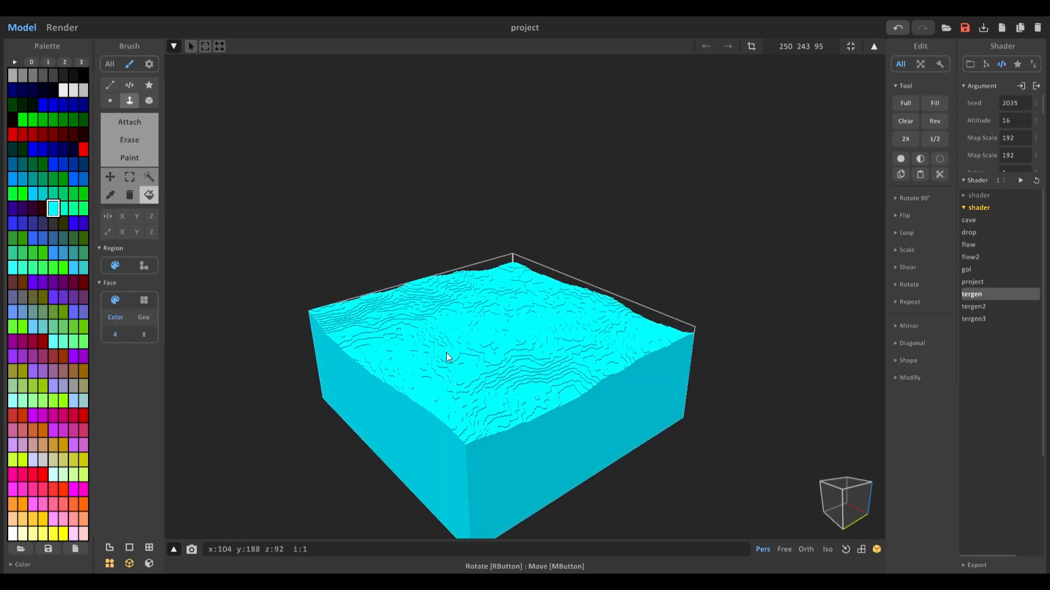
scroll(428, 327, down, 2)
scroll(429, 326, up, 2)
Step: Edit the selected palette colour to RGB 163 255 210 in the colour picker
click(22, 565)
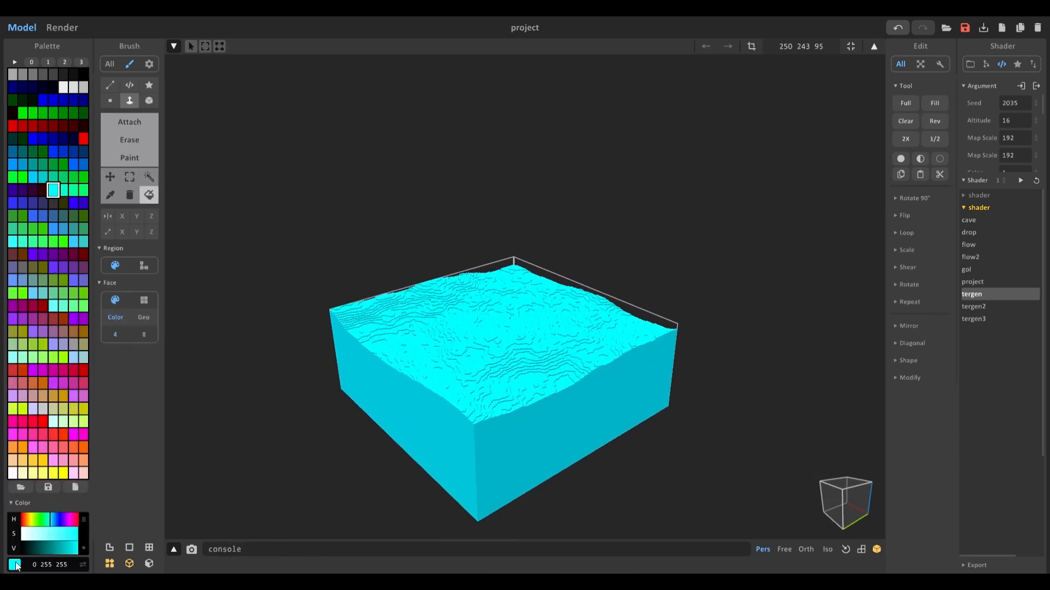
drag(44, 532, 82, 548)
click(47, 519)
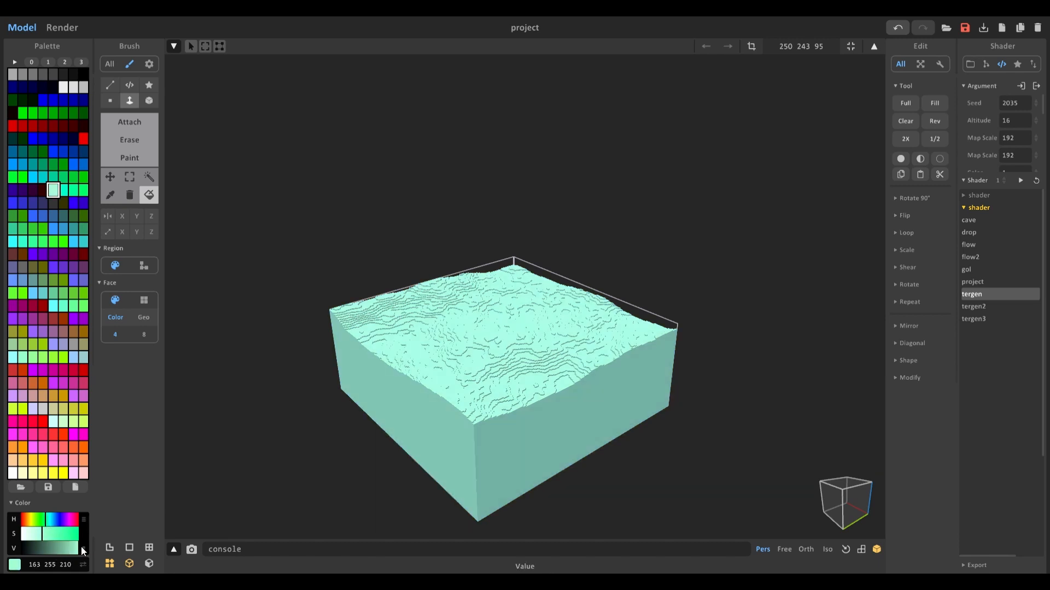
Step: Duplicate the terrain model and place the copy directly above the original
key(Tab)
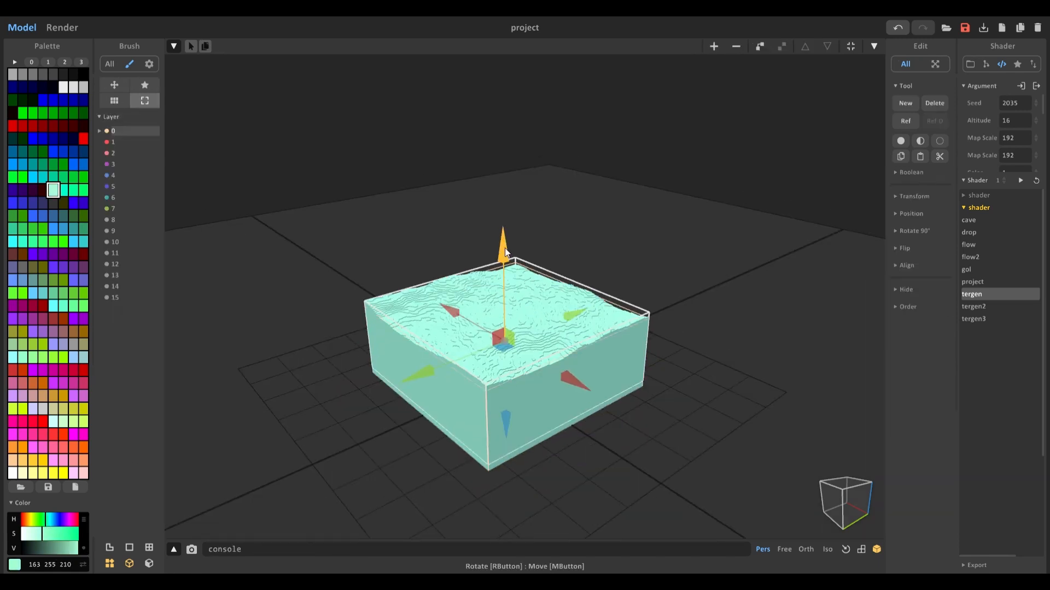
drag(504, 248, 560, 200)
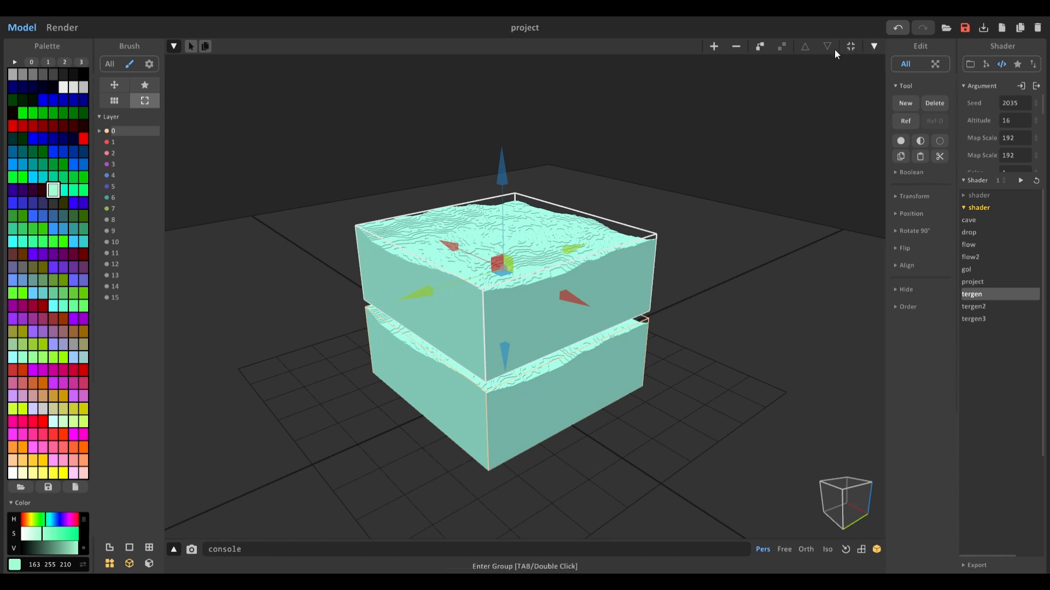
Step: Crop the upper copy's model height down to a thin slab
key(Tab)
click(751, 45)
drag(513, 156, 509, 241)
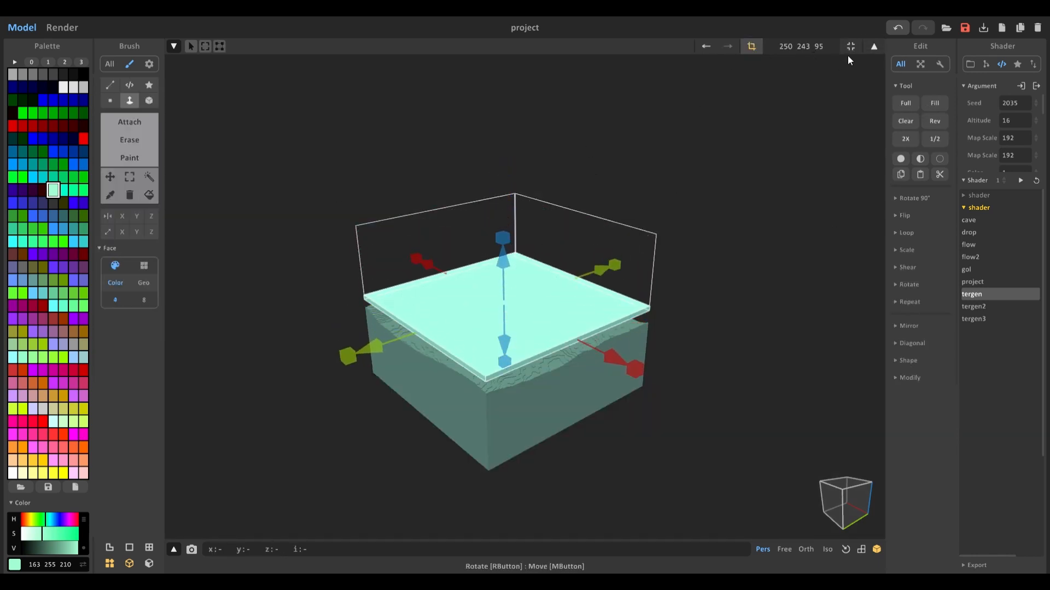
Step: Duplicate the lower terrain block again above the slab and open the copy for editing
key(Tab)
click(666, 202)
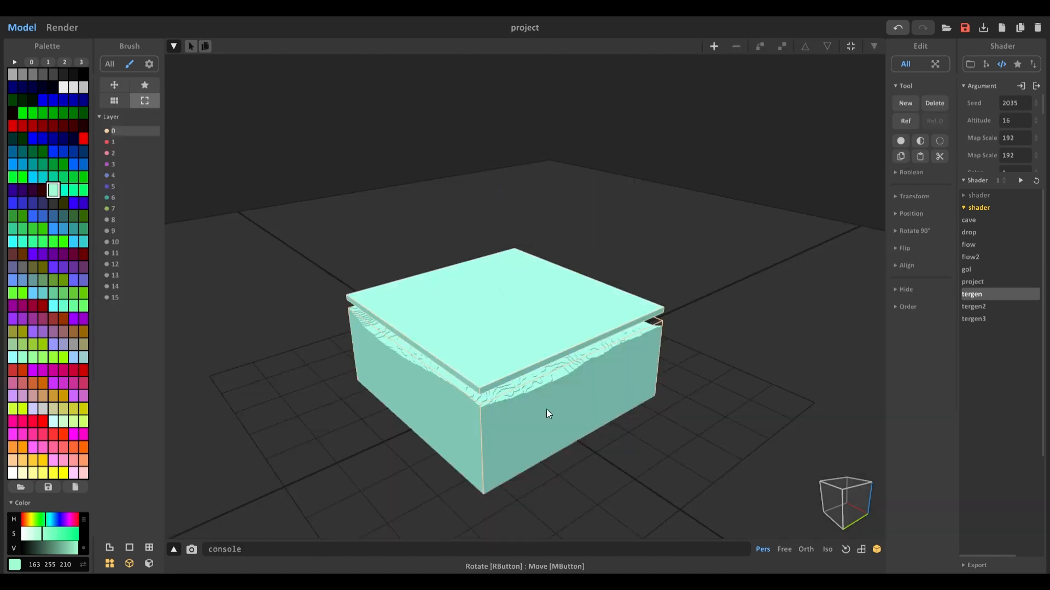
click(546, 409)
mouse_move(501, 279)
ctrl+mouse_down()
mouse_move(523, 107)
mouse_move(513, 119)
ctrl+mouse_up()
scroll(517, 123, down, 4)
right_drag(596, 237, 607, 221)
key(Tab)
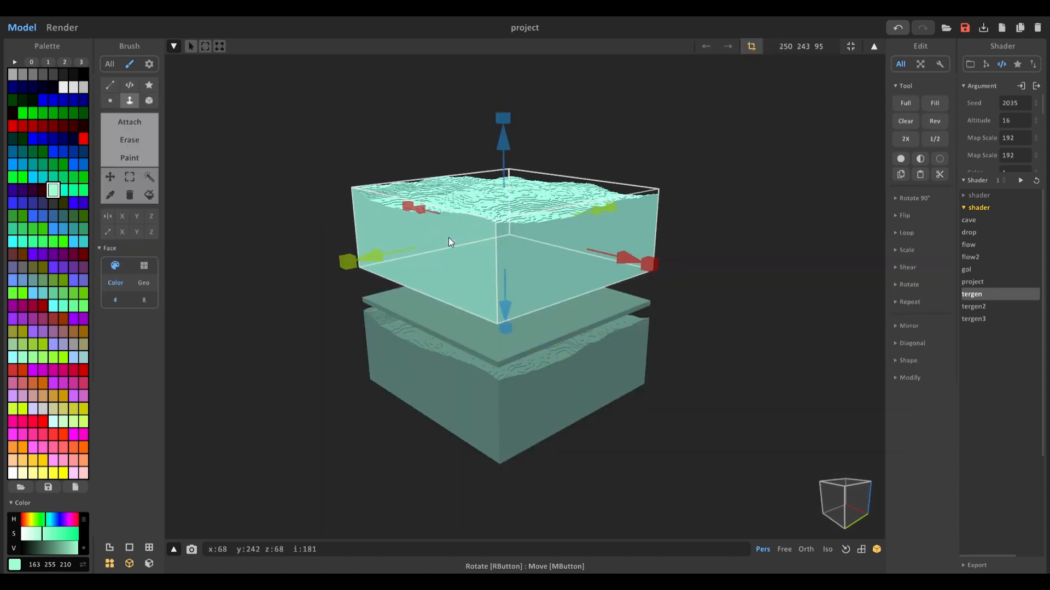
Step: Fill the top block with the light grey 238 238 238 palette colour
click(150, 195)
click(63, 87)
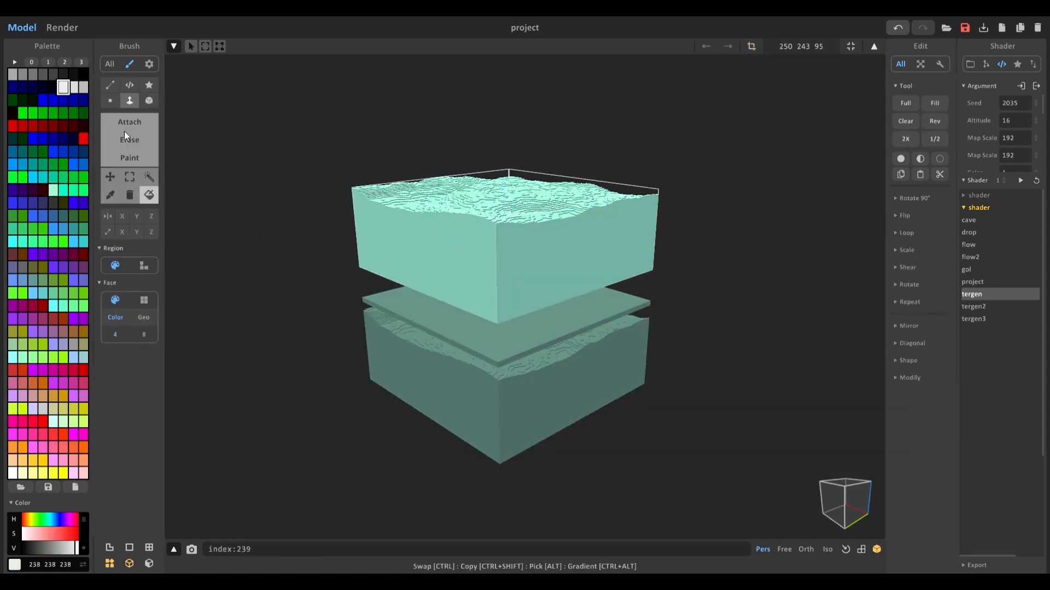
click(474, 267)
scroll(466, 274, down, 2)
key(Tab)
scroll(427, 277, down, 5)
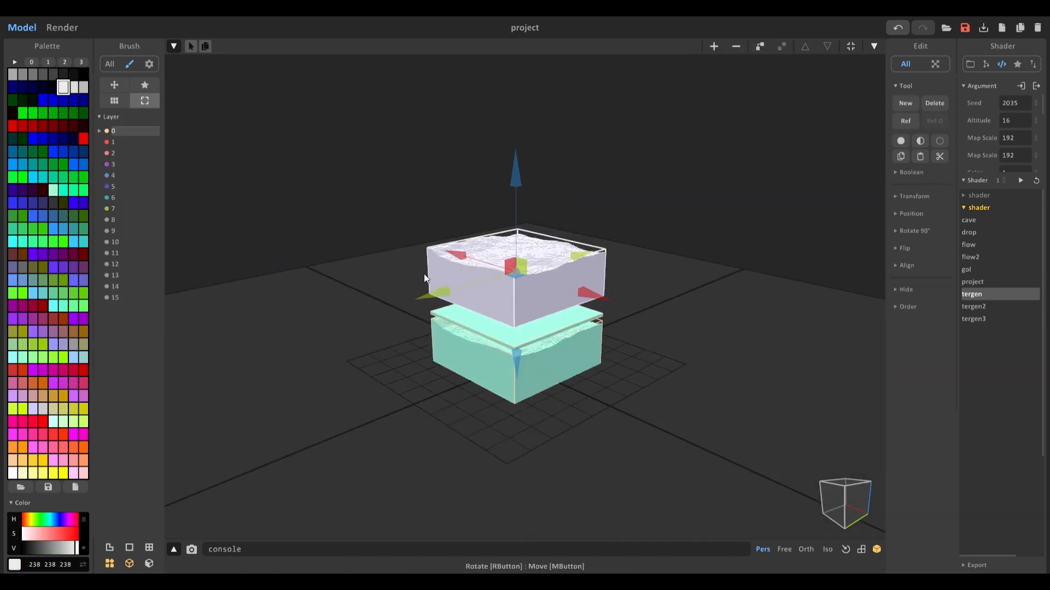
Step: Select the thin aqua slab and open it for editing
mouse_move(424, 274)
right_down()
mouse_move(366, 278)
mouse_move(432, 293)
mouse_move(424, 283)
right_up()
scroll(425, 283, up, 3)
scroll(424, 283, up, 2)
middle_drag(425, 284, 402, 242)
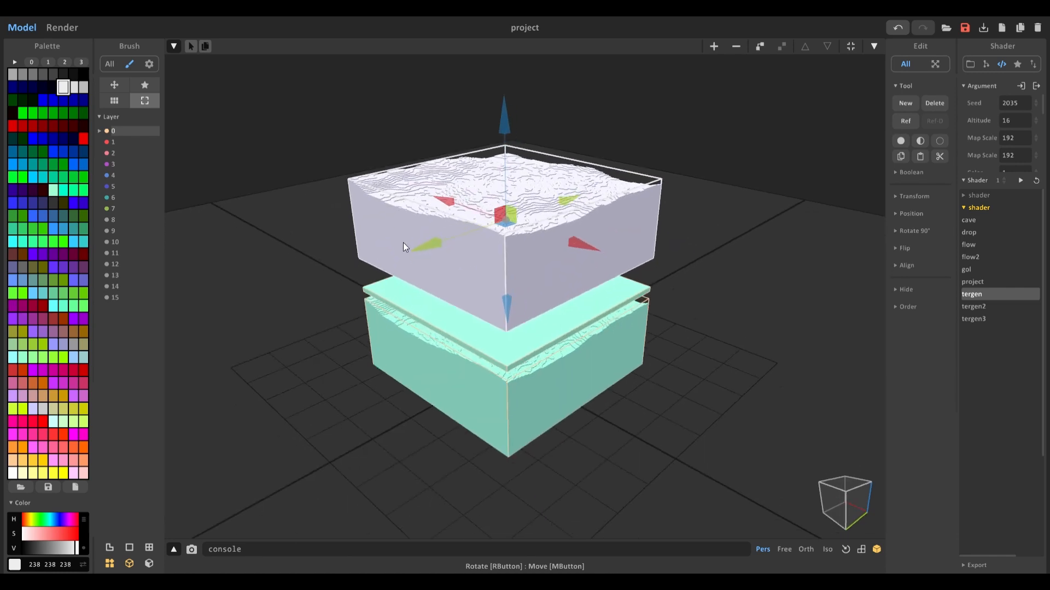
scroll(402, 242, up, 4)
right_drag(395, 261, 394, 245)
middle_drag(453, 352, 439, 318)
scroll(438, 318, up, 3)
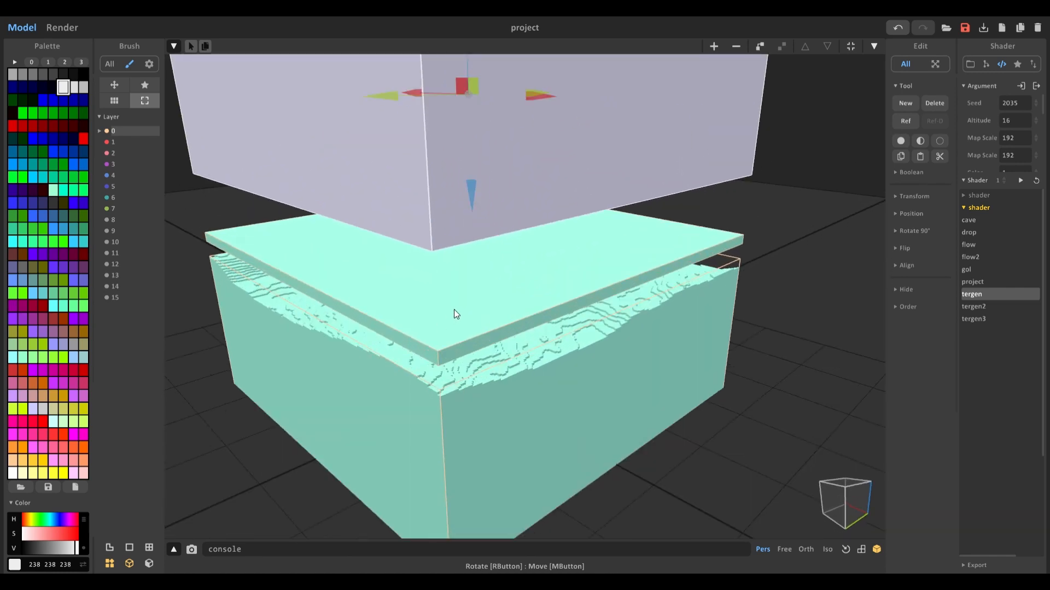
click(454, 307)
key(Tab)
scroll(437, 263, down, 5)
scroll(438, 267, down, 2)
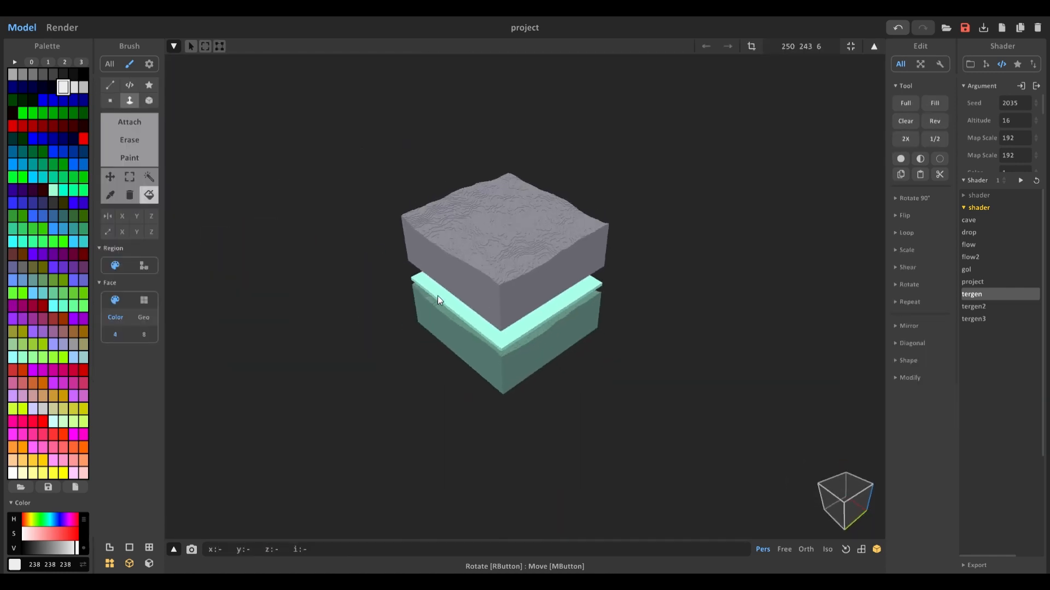
Step: Move the grey terrain block up and away from the slab, and open the slab model
key(Tab)
drag(576, 309, 407, 192)
double_click(481, 289)
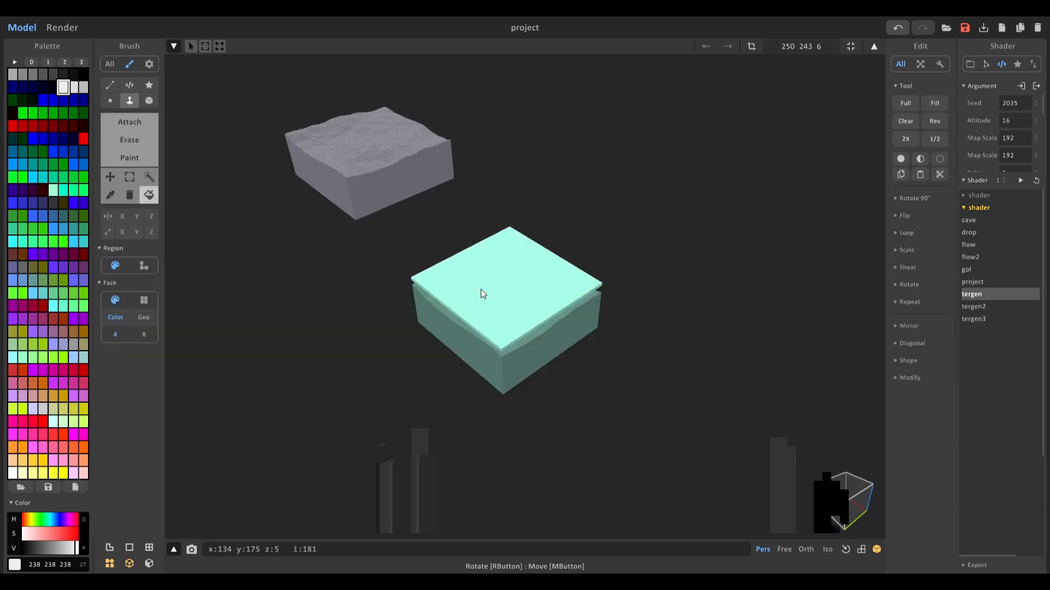
Step: Fill the thin slab with the 170 170 170 grey palette colour
scroll(462, 295, up, 5)
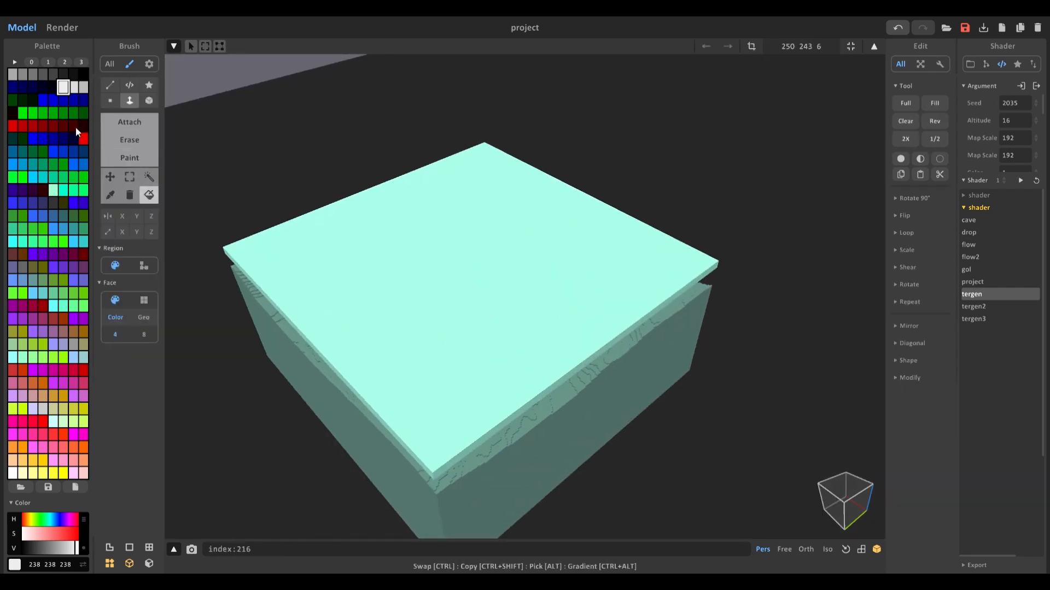
click(13, 74)
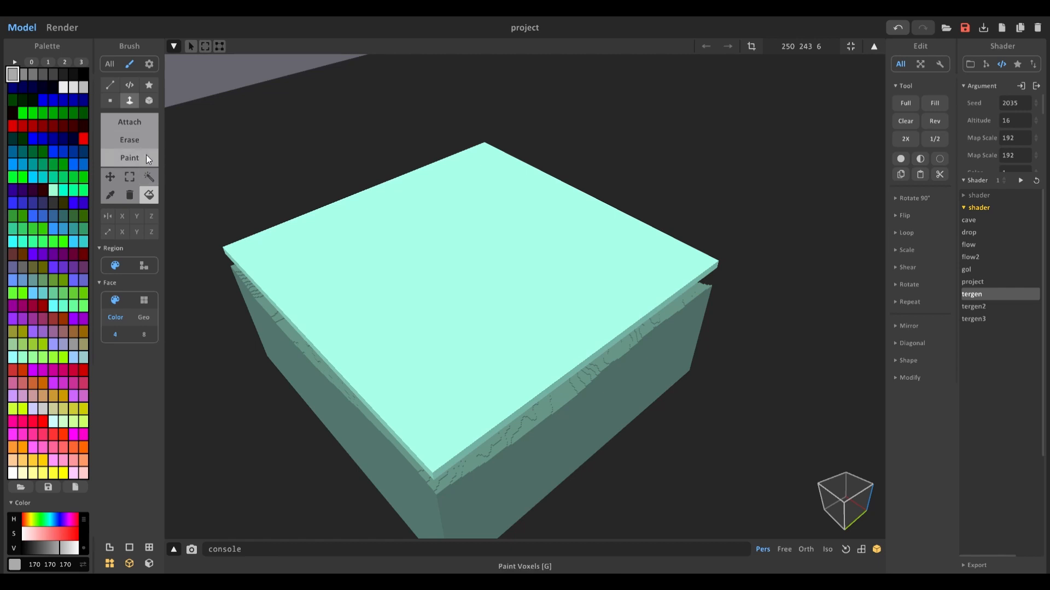
click(429, 264)
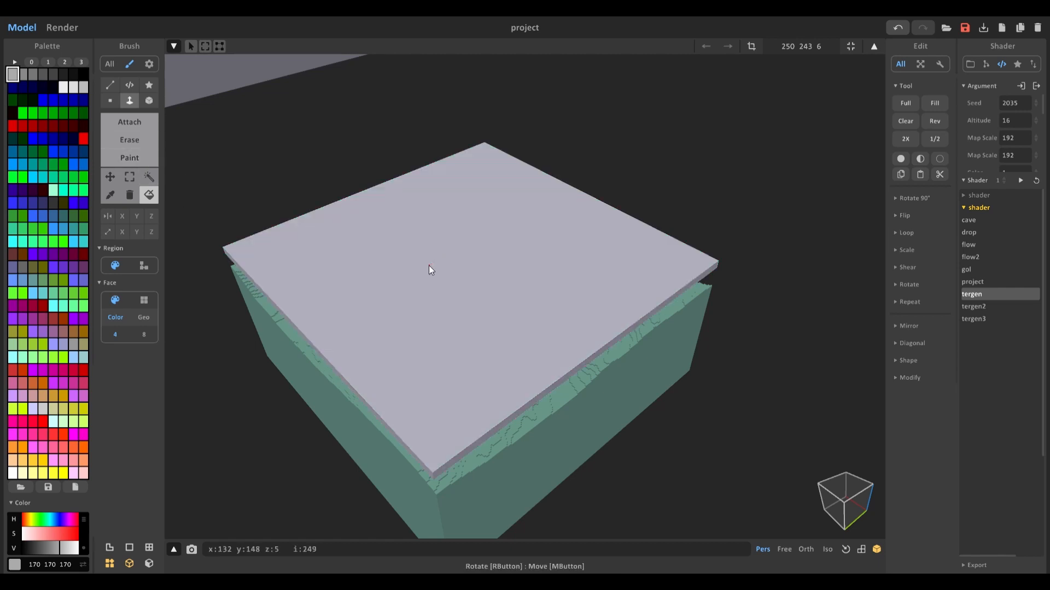
Step: Paint winding patches of 119 119 119 grey across the slab with a 23-voxel round brush
click(31, 74)
click(129, 158)
click(110, 100)
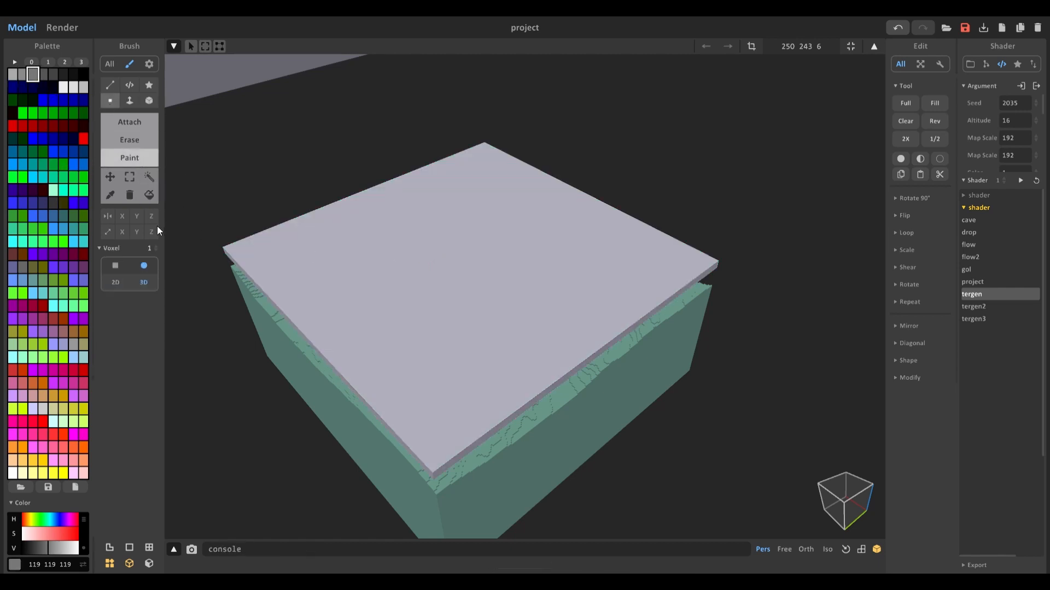
drag(155, 248, 158, 198)
mouse_move(314, 269)
mouse_down()
mouse_move(319, 294)
mouse_move(452, 366)
mouse_move(558, 303)
mouse_move(602, 238)
mouse_move(437, 189)
mouse_move(339, 240)
mouse_move(508, 244)
mouse_move(514, 282)
mouse_move(476, 400)
mouse_move(276, 263)
mouse_move(408, 213)
mouse_move(414, 310)
mouse_up()
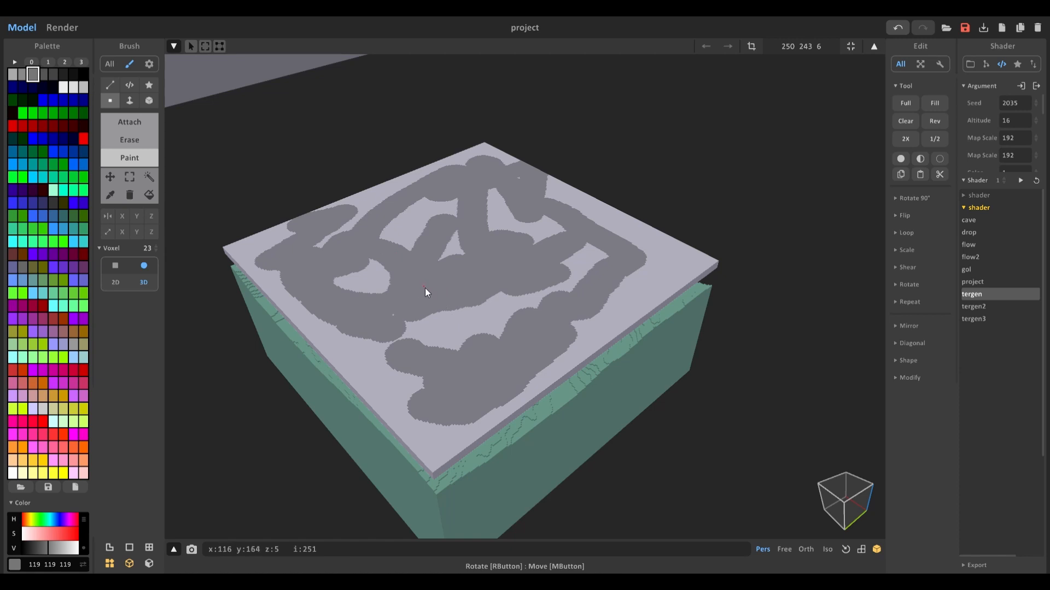
Step: Apply random voxel colours from a range of grey palette shades to the painted patches
click(148, 178)
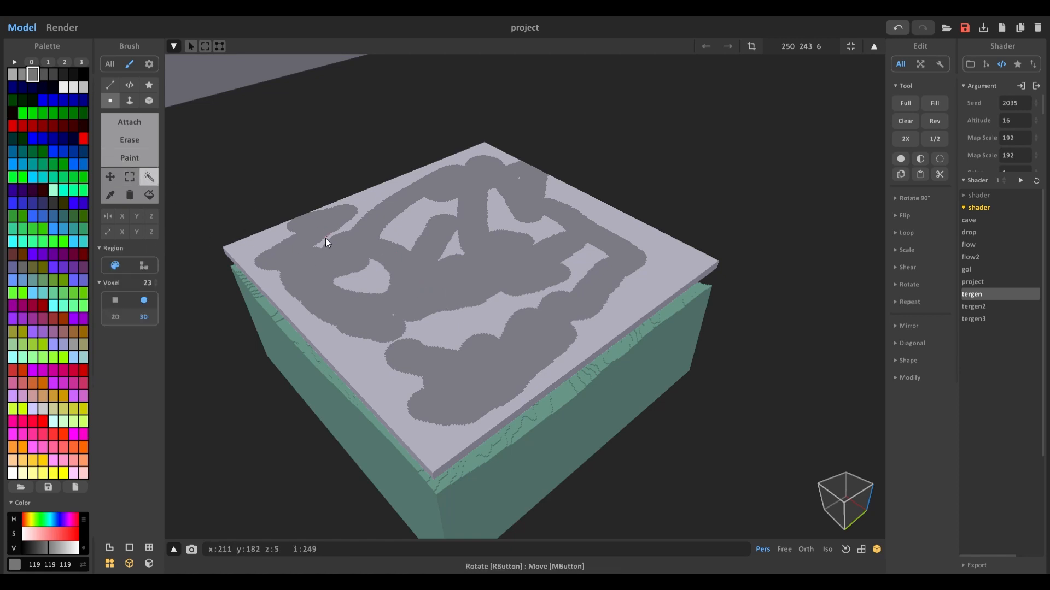
click(325, 238)
click(53, 74)
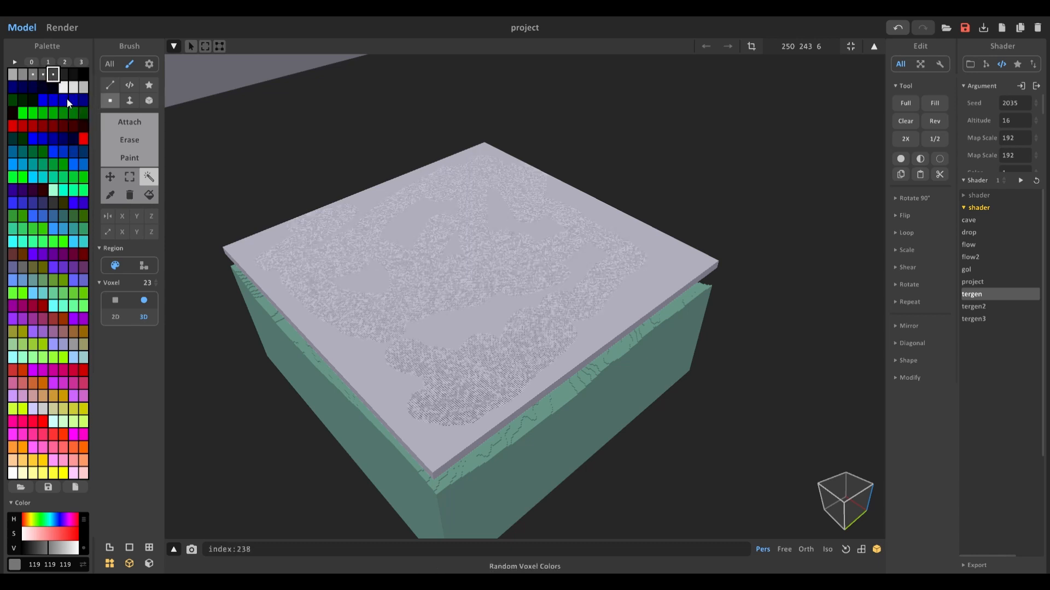
scroll(396, 254, down, 1)
key(ctrl+d)
scroll(431, 271, up, 2)
scroll(430, 272, down, 2)
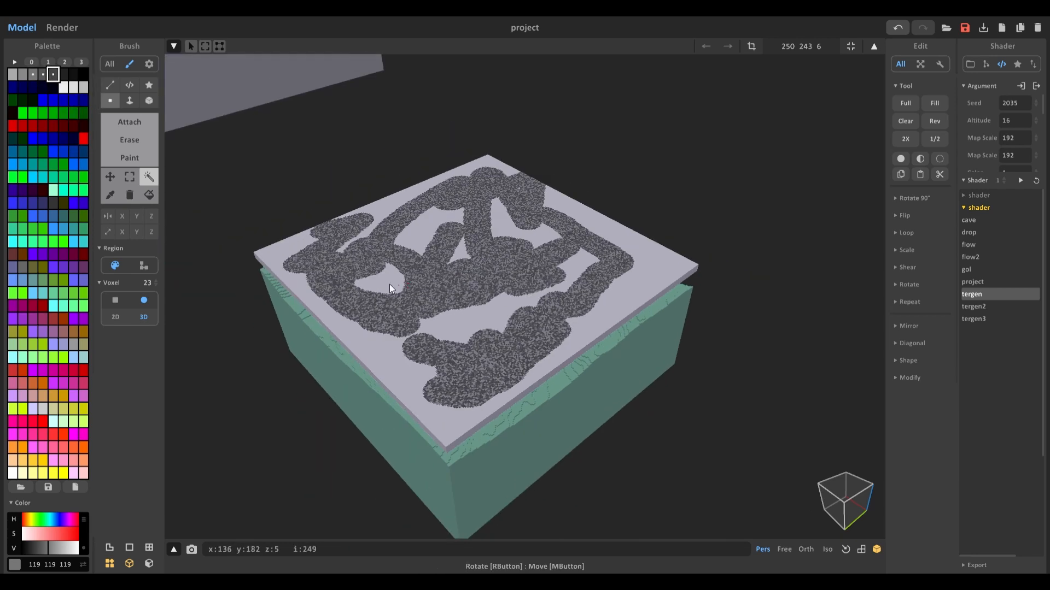
Step: Fill the remaining plain area of the slab with the 119 119 119 grey
click(32, 75)
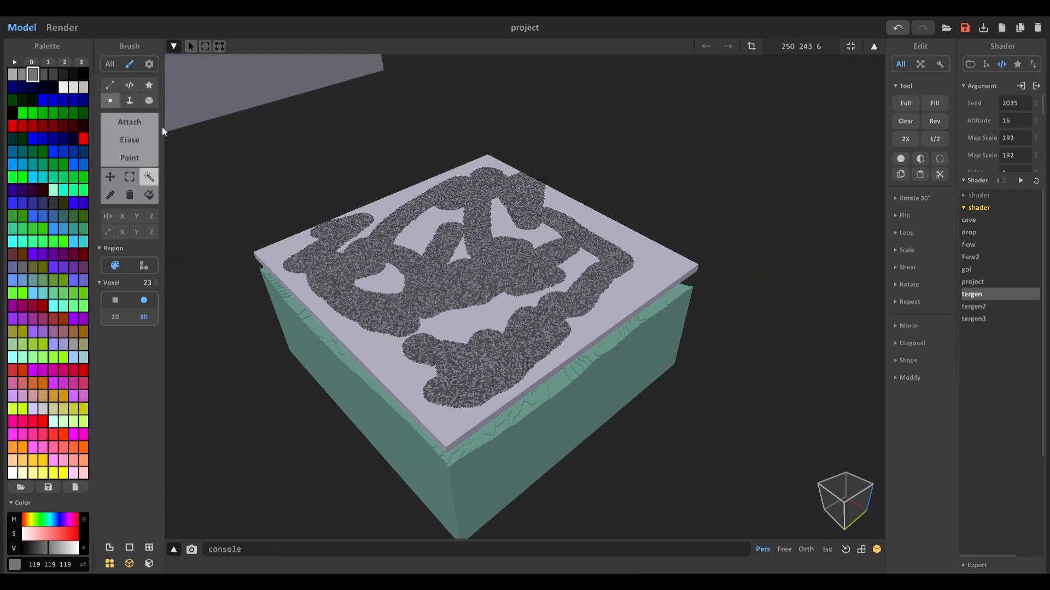
click(149, 195)
click(377, 344)
scroll(378, 344, up, 2)
scroll(371, 324, down, 4)
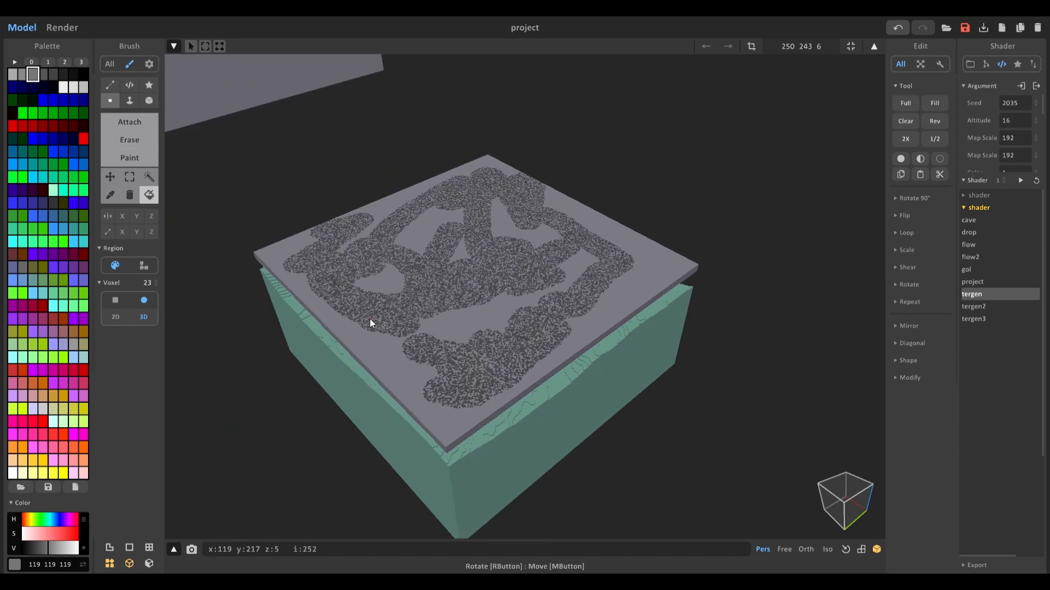
Step: Lower the slab into the aqua terrain block so the terrain surface pokes through it
right_drag(389, 279, 495, 222)
scroll(389, 255, up, 1)
key(Tab)
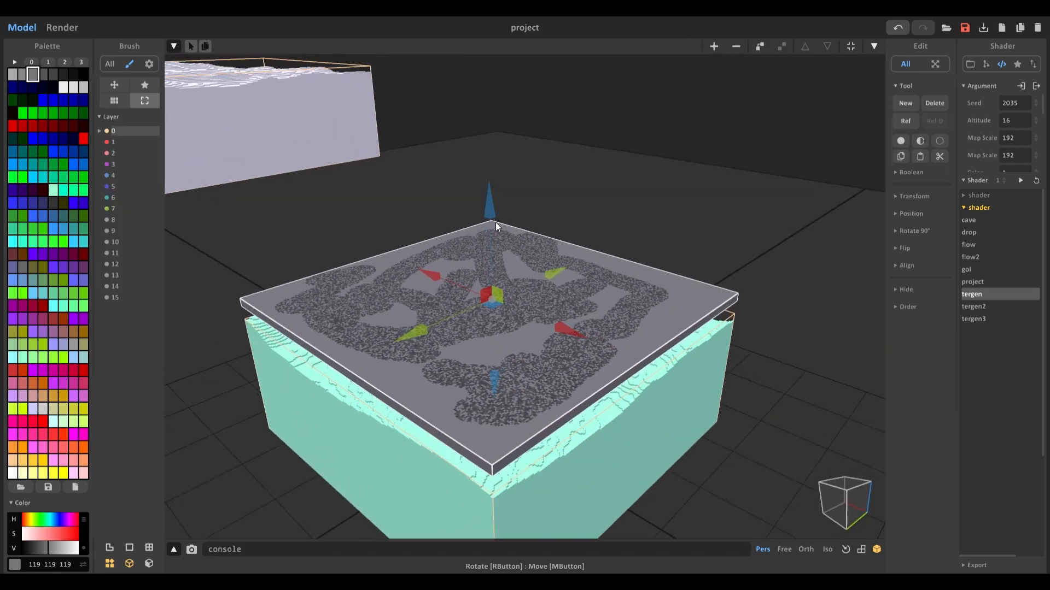
key(Tab)
key(Tab)
drag(484, 209, 489, 246)
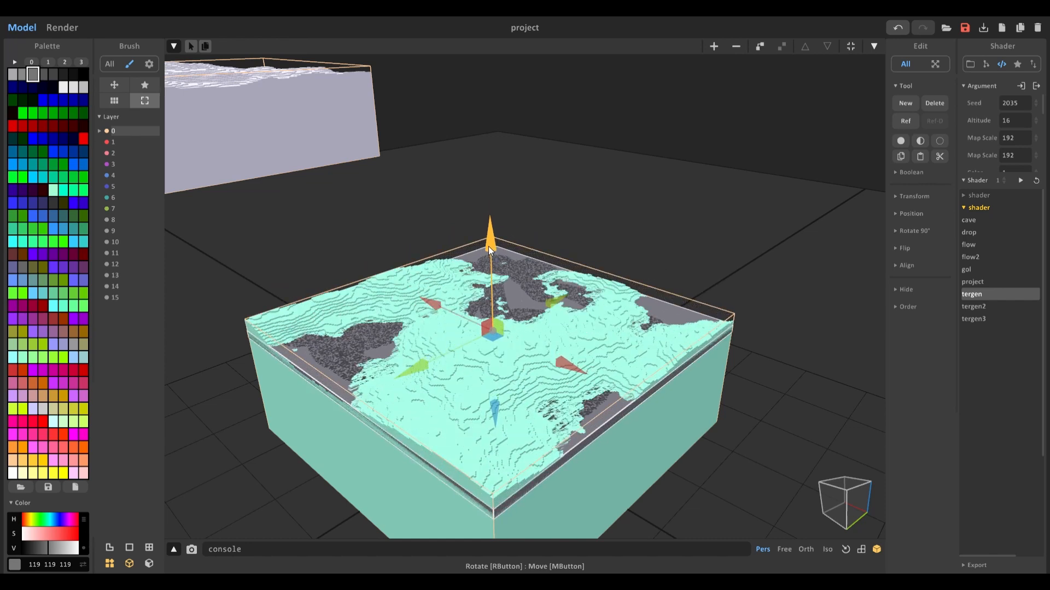
drag(488, 246, 486, 247)
right_drag(471, 261, 424, 298)
middle_drag(423, 297, 504, 283)
scroll(504, 283, up, 8)
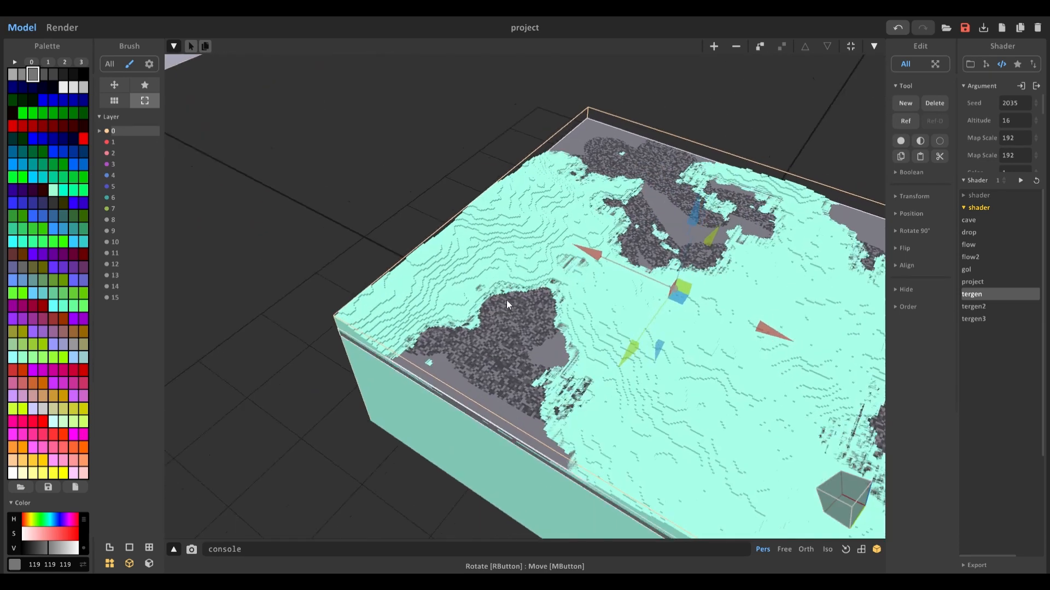
scroll(507, 300, down, 4)
right_drag(507, 300, 498, 332)
Step: Open the slab and paint scattered single white 255 255 255 voxels along the edges of its dark patches
key(Tab)
scroll(513, 314, up, 4)
middle_drag(514, 313, 377, 277)
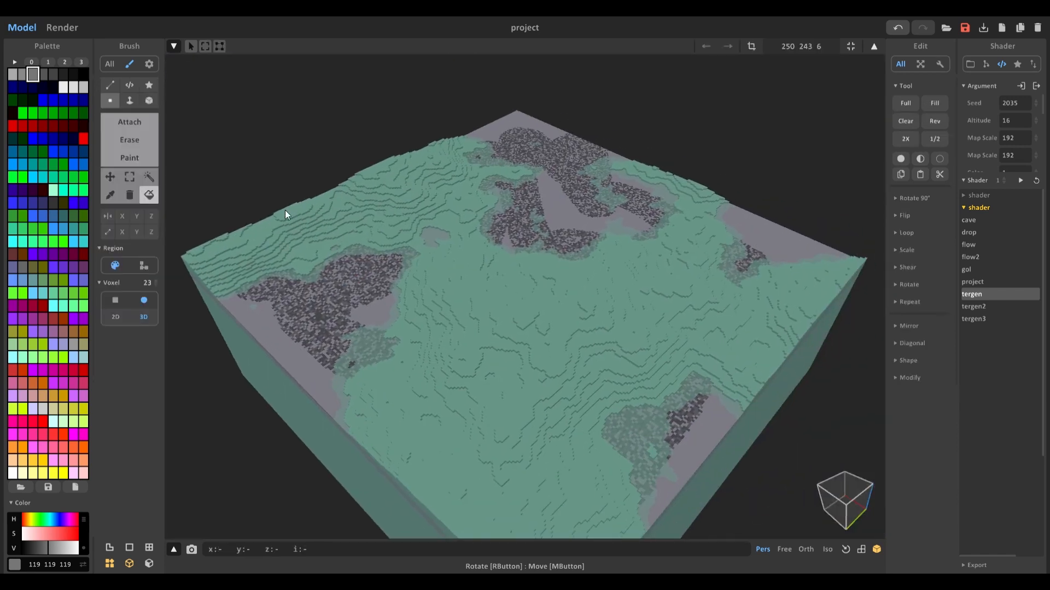
scroll(281, 209, down, 4)
click(84, 87)
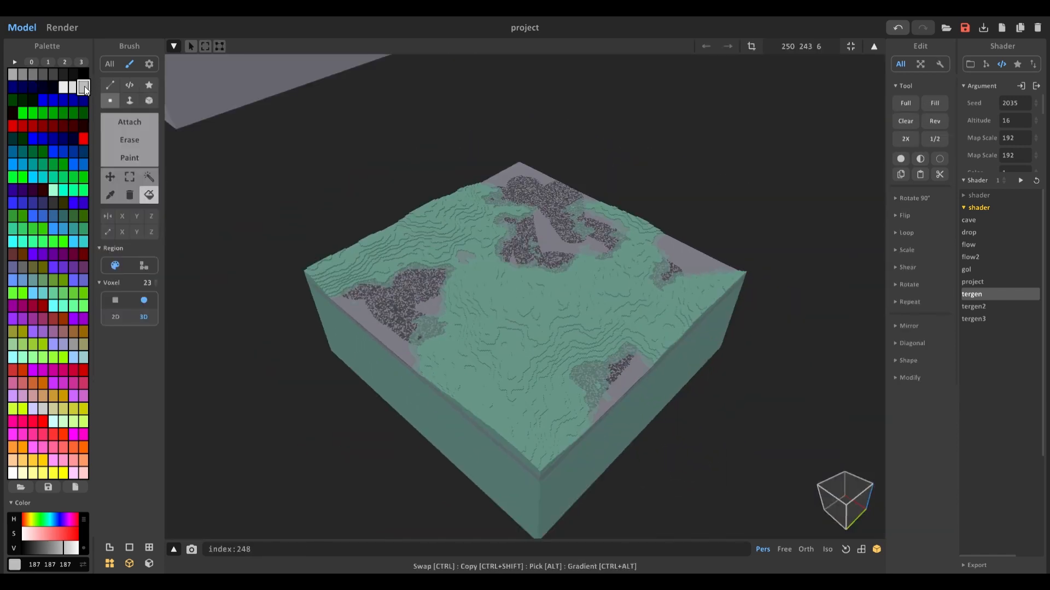
drag(68, 547, 82, 547)
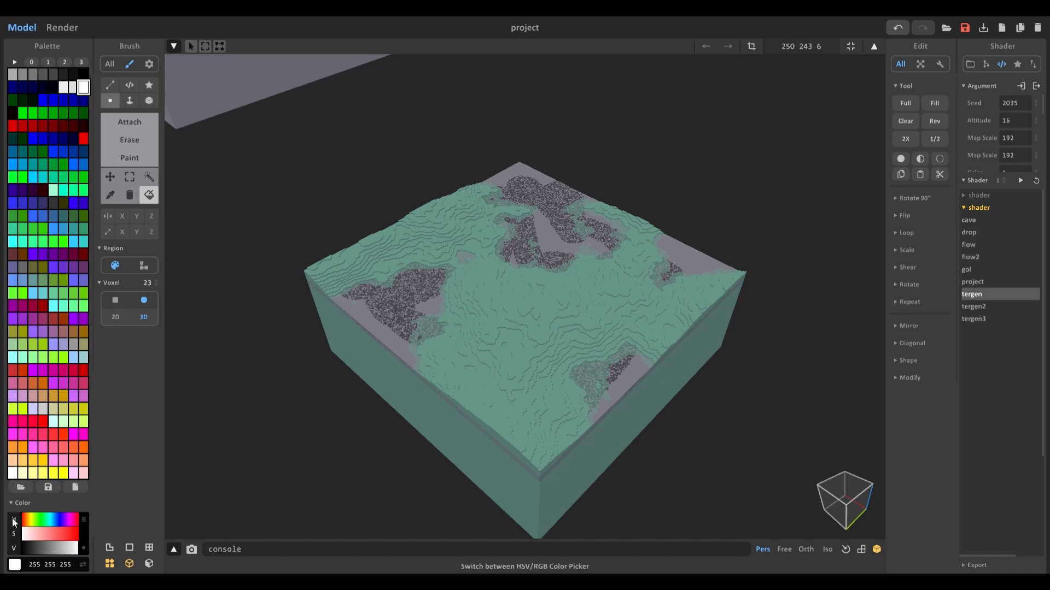
click(129, 157)
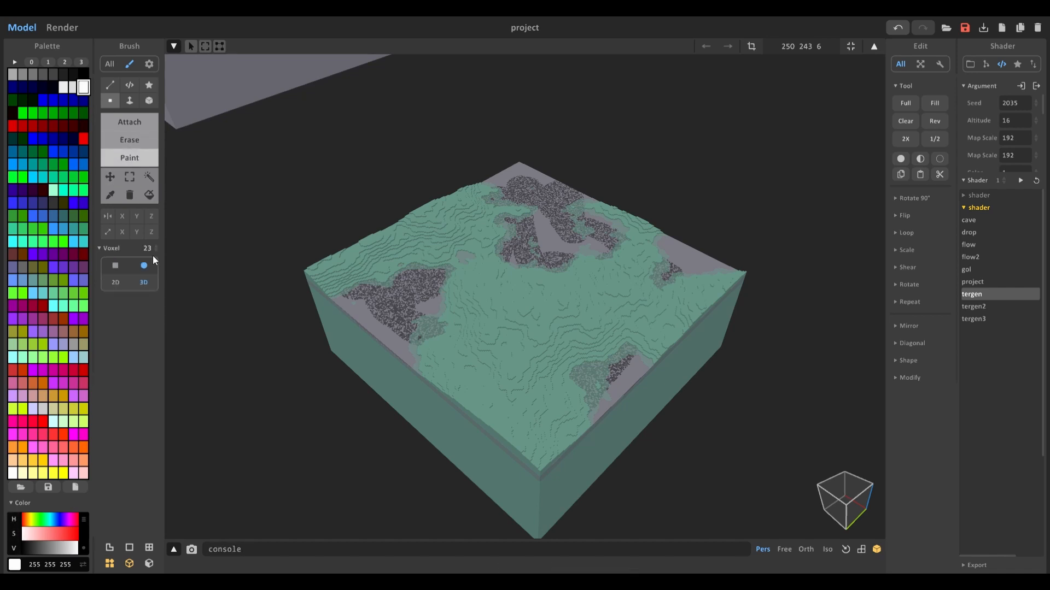
scroll(409, 297, up, 5)
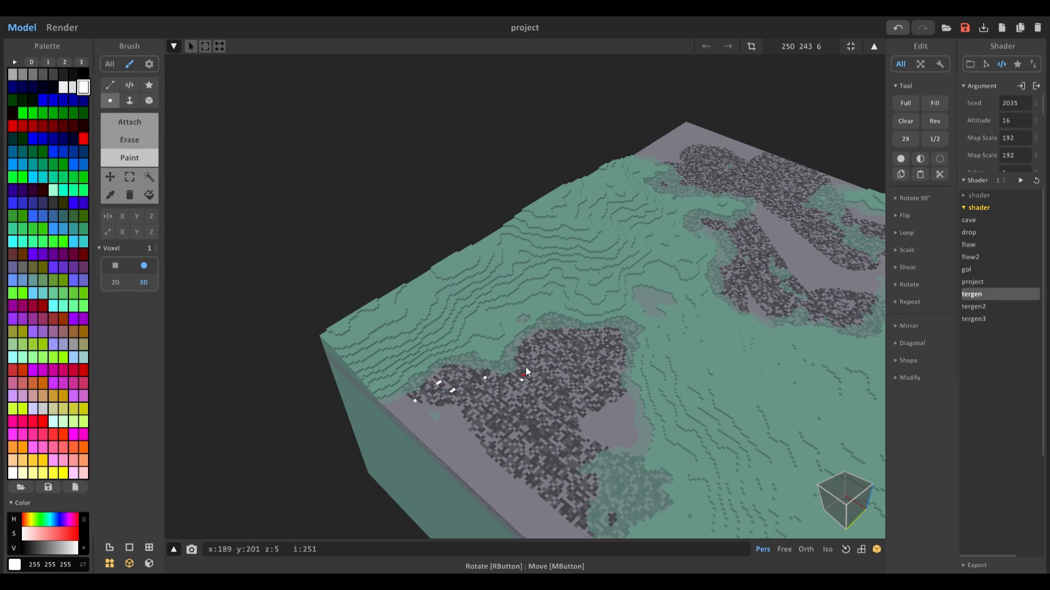
click(534, 350)
click(588, 343)
click(551, 333)
click(601, 334)
click(614, 368)
click(596, 391)
click(616, 418)
middle_drag(572, 483, 533, 338)
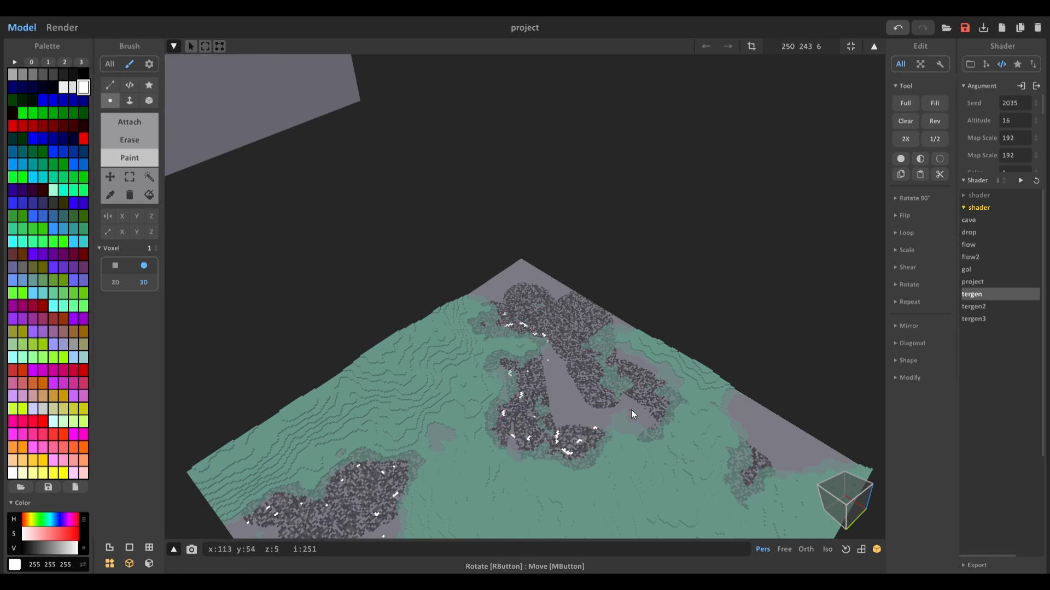
middle_drag(639, 431, 530, 310)
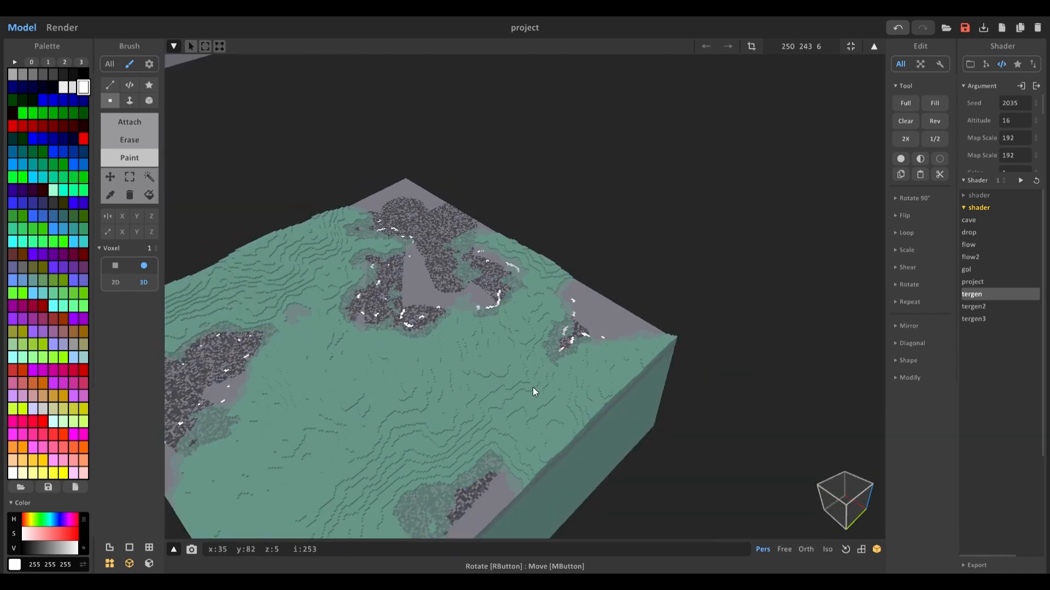
middle_drag(532, 387, 573, 302)
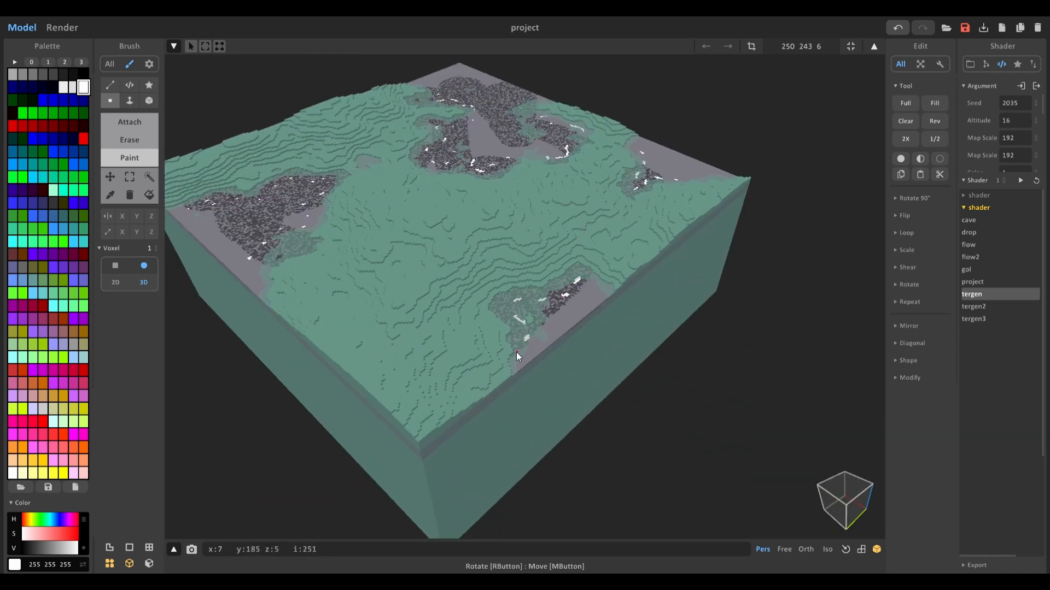
middle_drag(516, 353, 527, 388)
scroll(491, 360, down, 3)
Step: Open the aqua terrain block and paint scattered white voxels across its surface
key(Tab)
click(527, 343)
key(Tab)
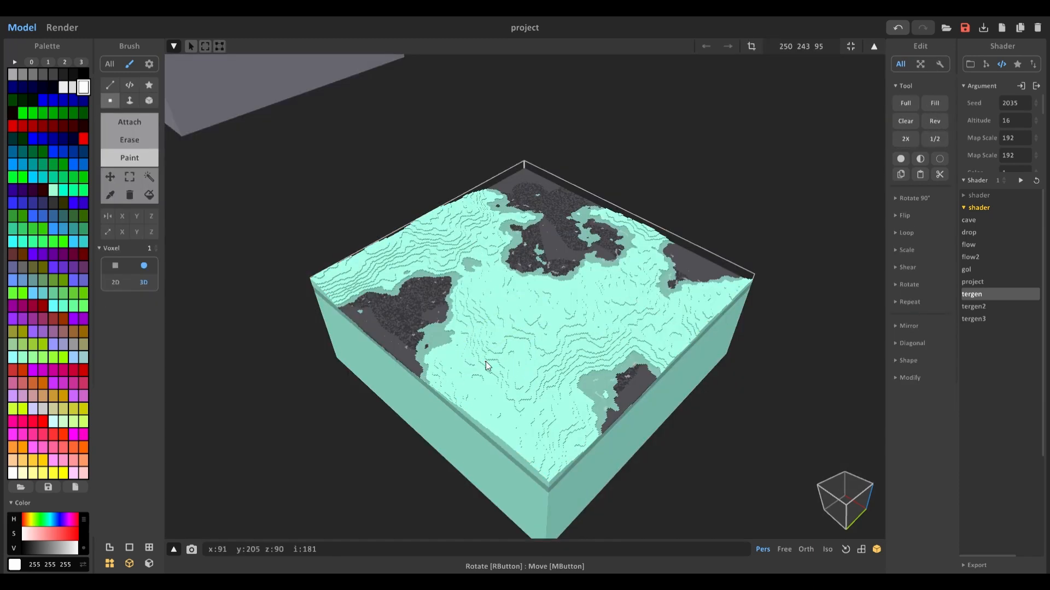
scroll(476, 359, up, 3)
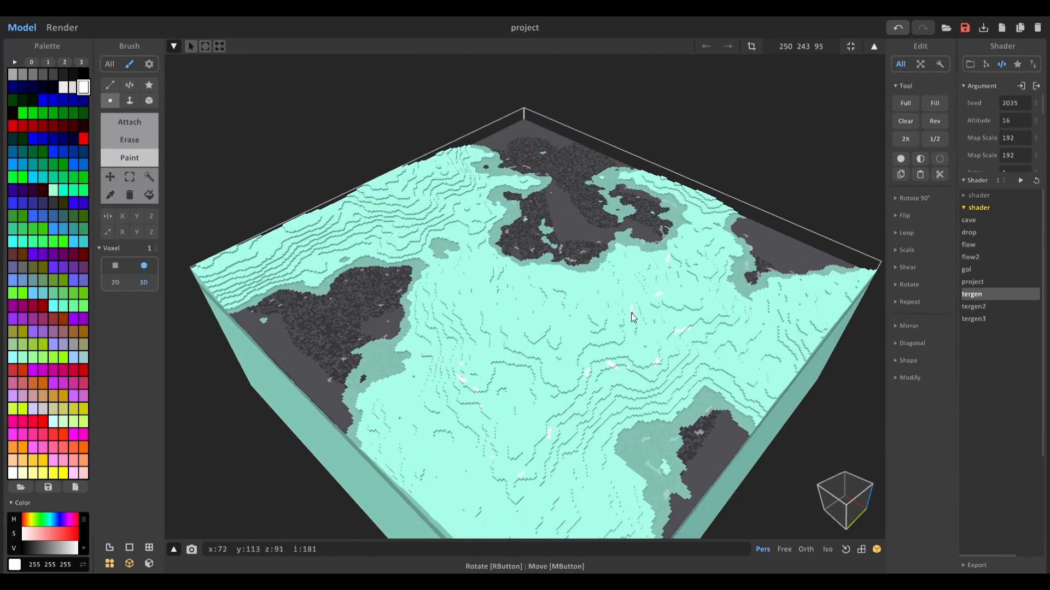
middle_drag(542, 300, 569, 395)
drag(467, 296, 463, 299)
drag(429, 317, 412, 309)
drag(392, 298, 387, 303)
click(356, 328)
drag(331, 355, 313, 355)
click(296, 362)
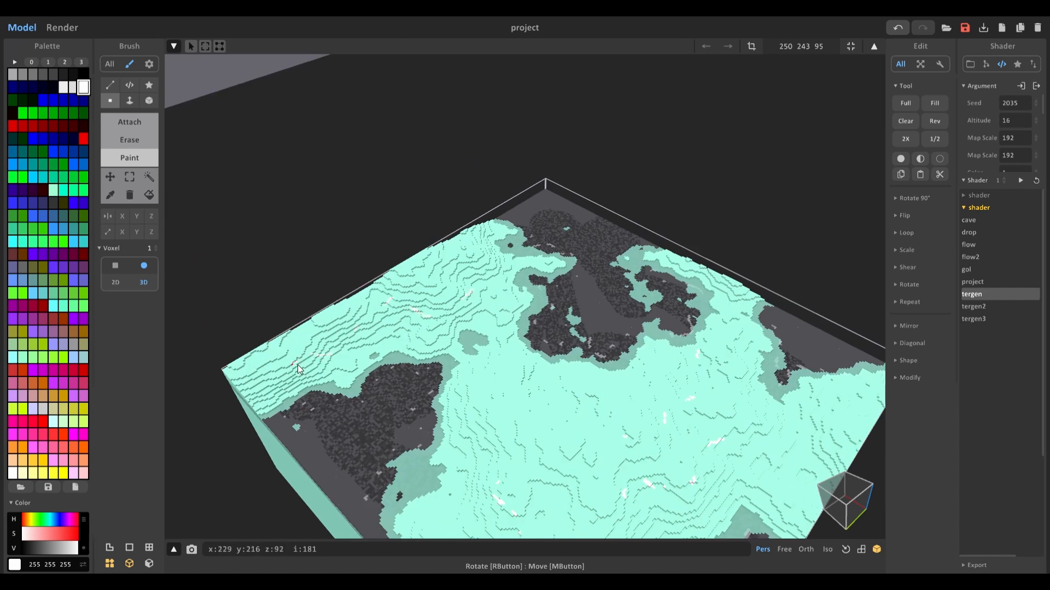
drag(470, 248, 489, 263)
scroll(691, 286, down, 4)
key(Tab)
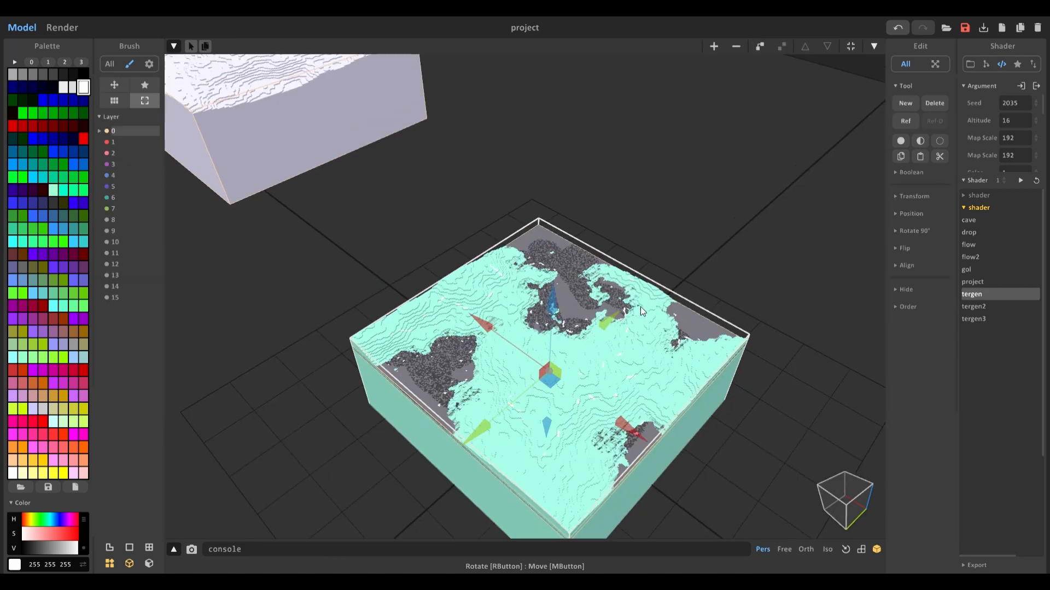
Step: Move the grey terrain block down onto the stack directly above the slab
scroll(641, 306, down, 2)
mouse_move(640, 306)
right_down()
mouse_move(625, 233)
mouse_move(586, 215)
right_up()
middle_drag(586, 215, 582, 263)
scroll(582, 263, down, 2)
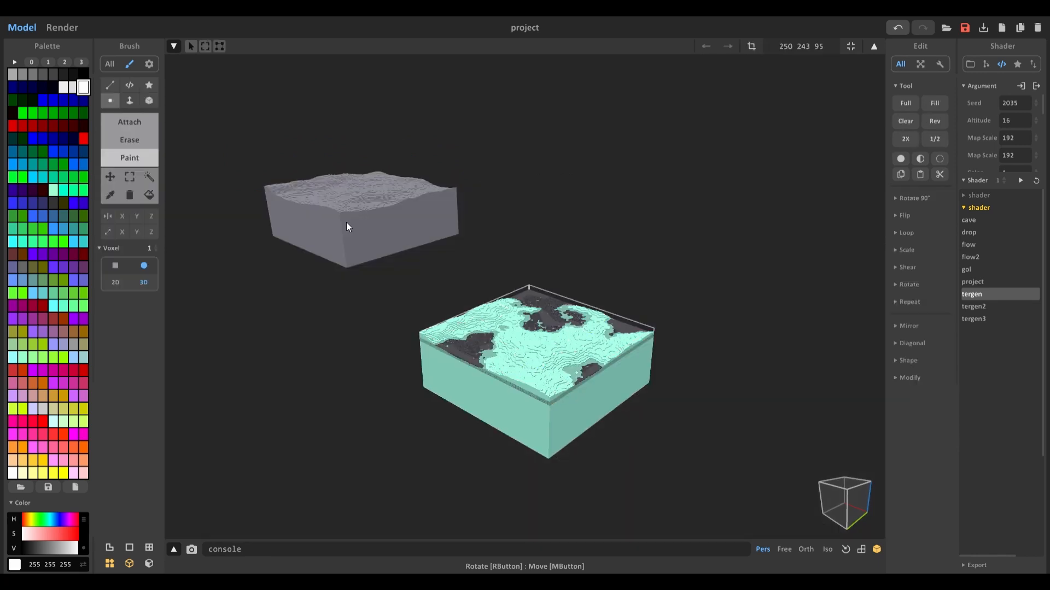
click(350, 224)
drag(425, 228, 641, 316)
scroll(640, 316, up, 2)
drag(462, 181, 467, 241)
scroll(479, 307, up, 3)
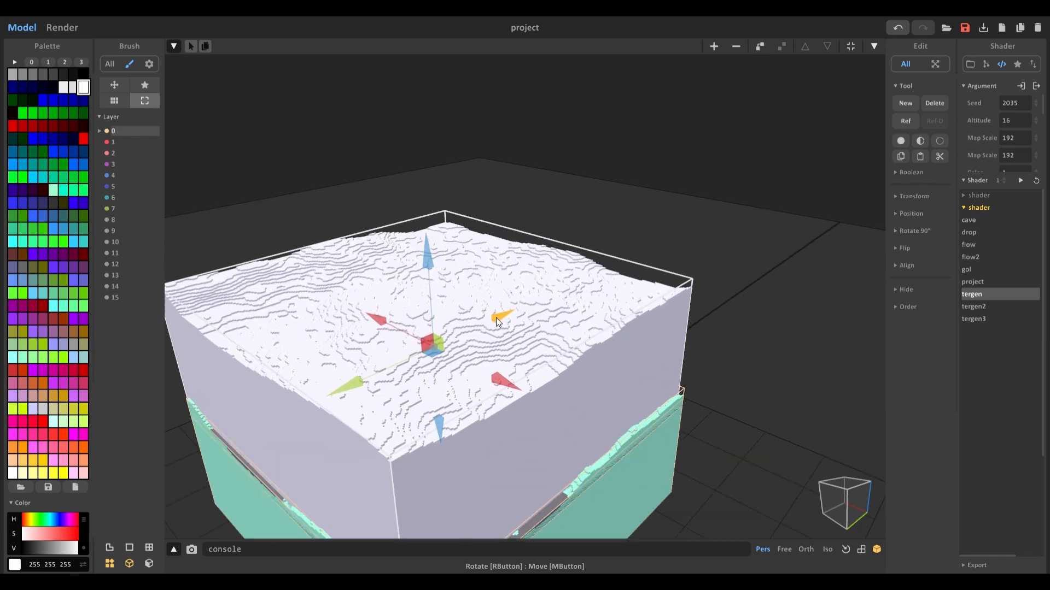
scroll(497, 318, down, 2)
drag(552, 364, 556, 365)
Step: Move the top terrain block backward in the outline order
click(986, 64)
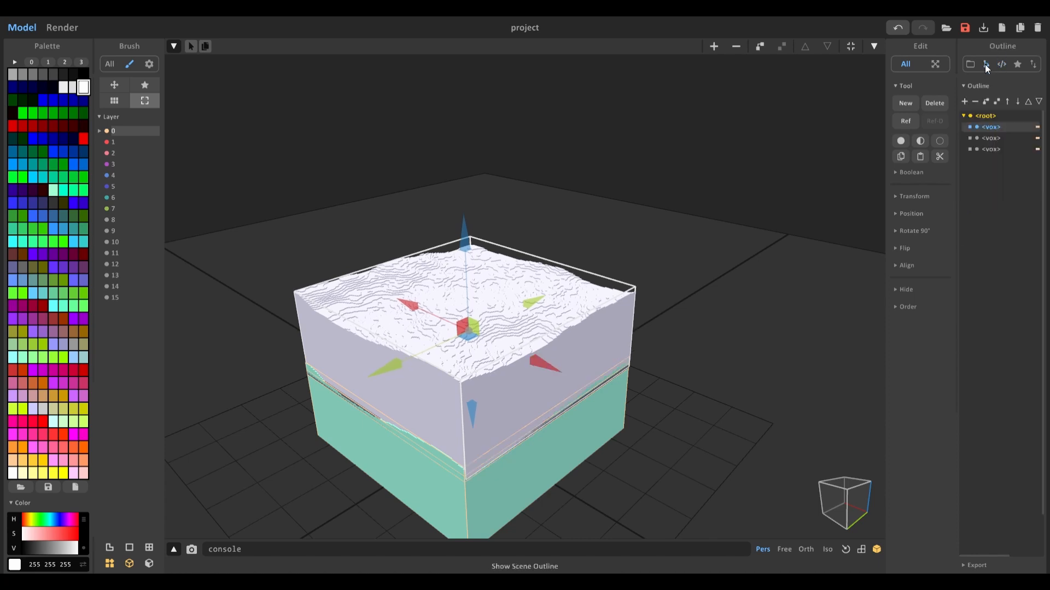
shift+click(1019, 103)
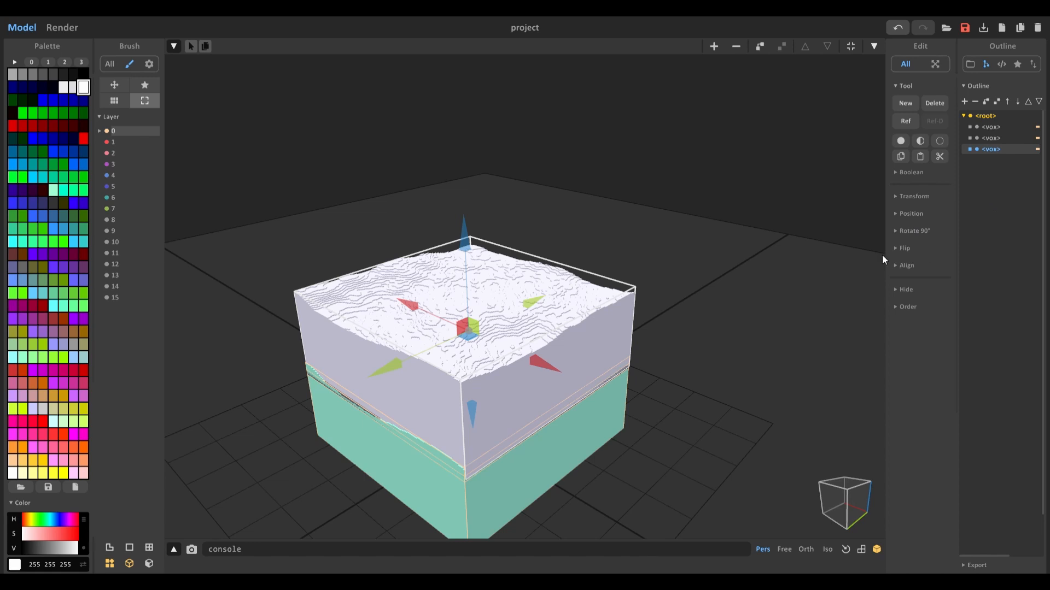
right_drag(649, 347, 670, 244)
scroll(564, 385, up, 3)
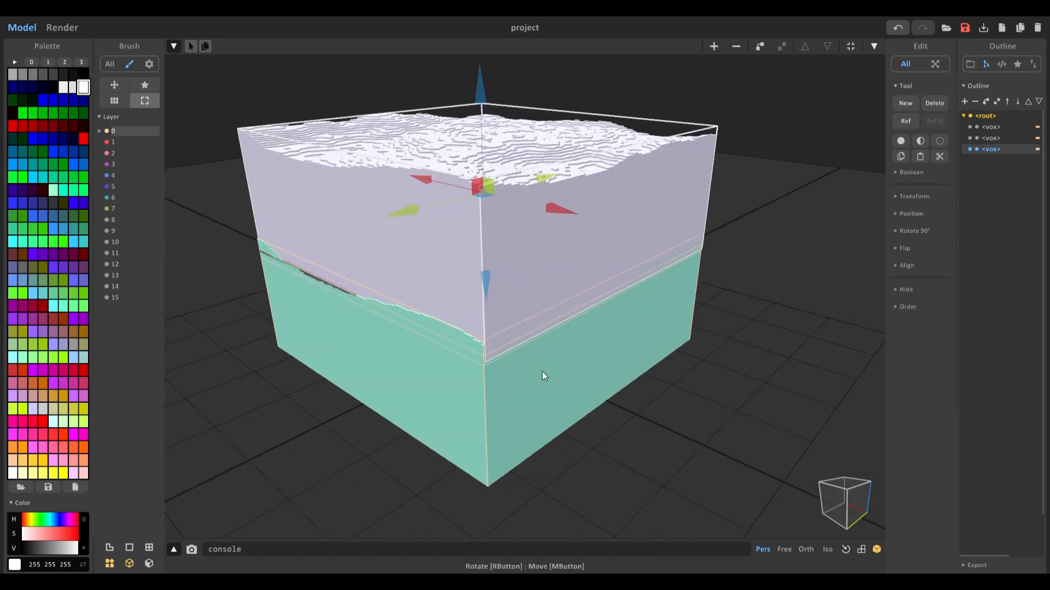
right_drag(534, 350, 532, 198)
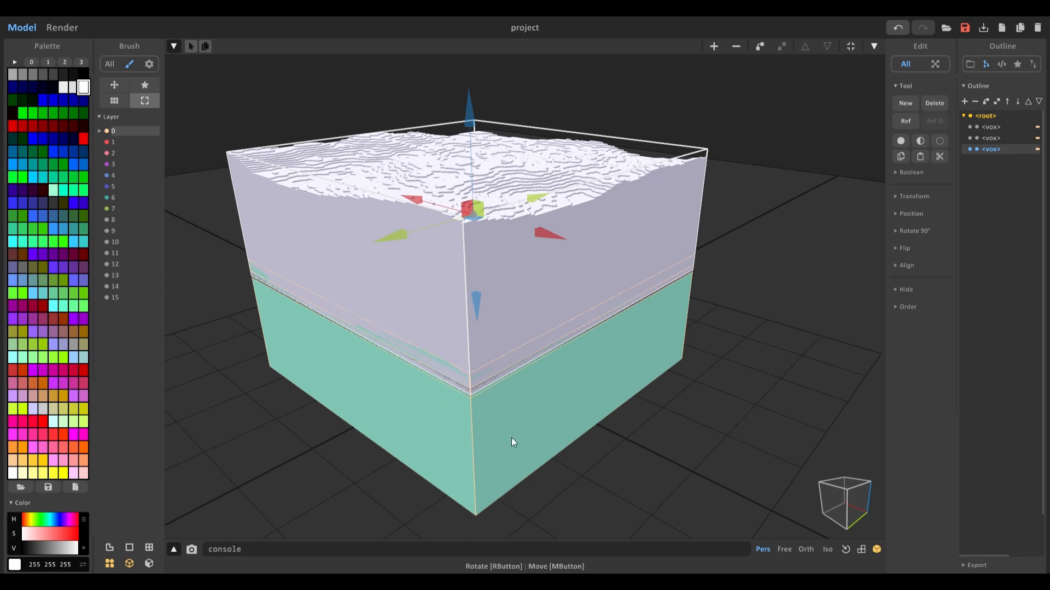
Step: Reselect the top block and switch the viewport to orthographic projection to inspect the stack
click(622, 475)
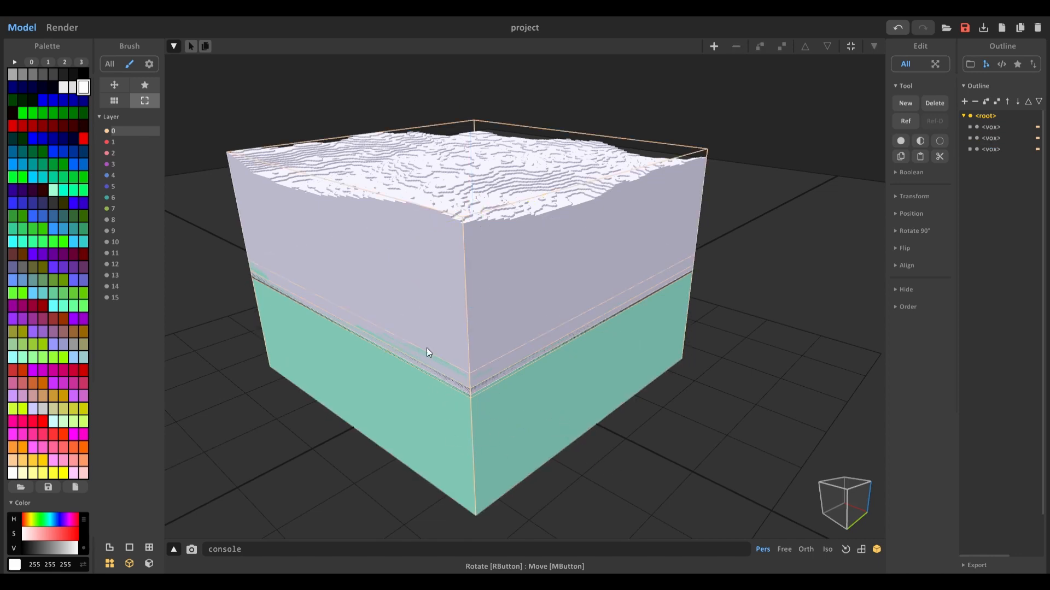
click(519, 231)
right_drag(495, 286, 451, 369)
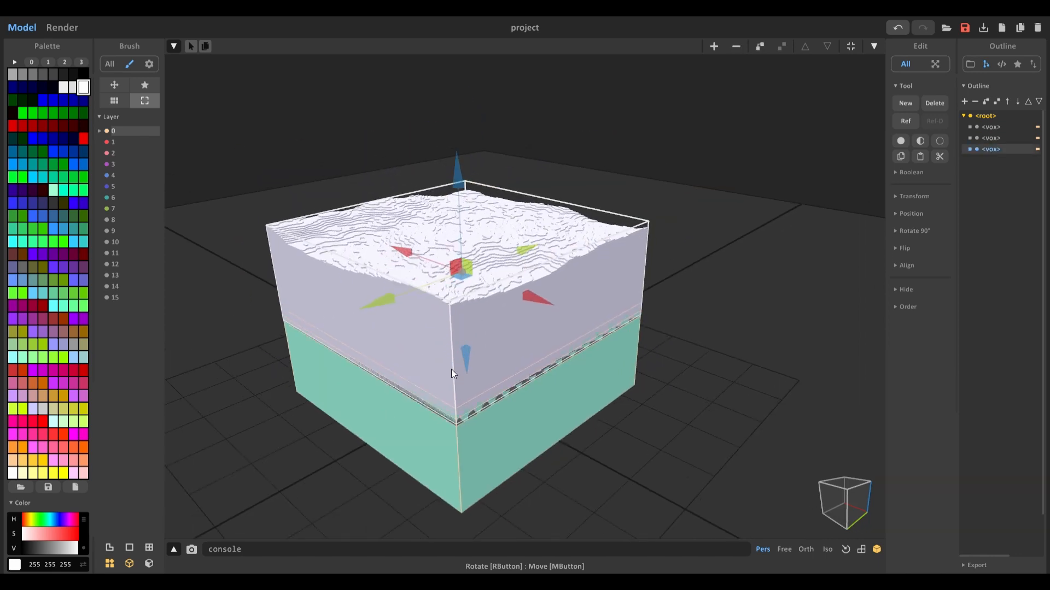
right_drag(506, 347, 464, 293)
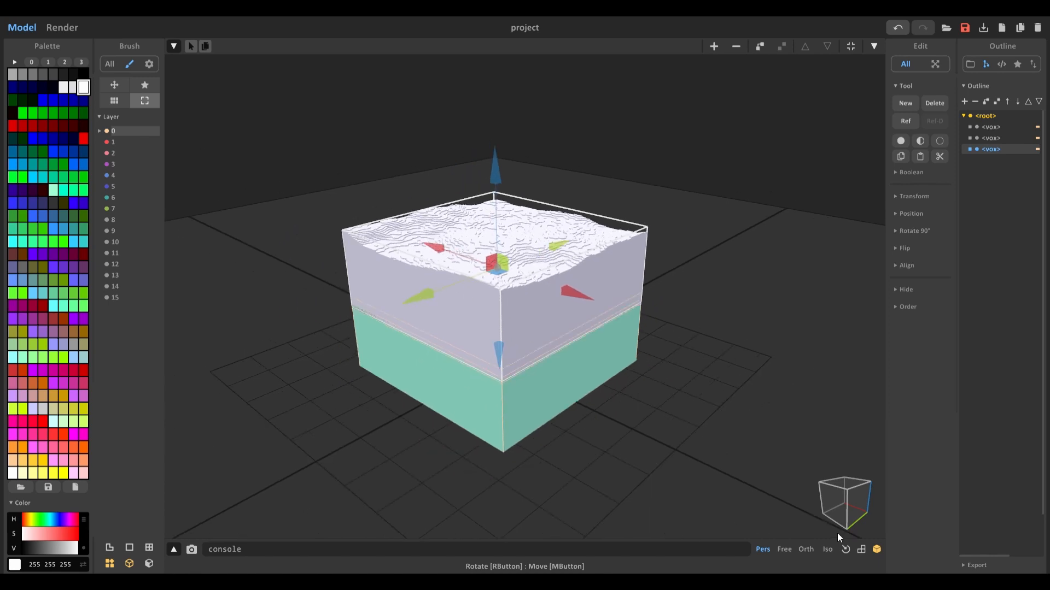
click(811, 549)
scroll(650, 362, up, 5)
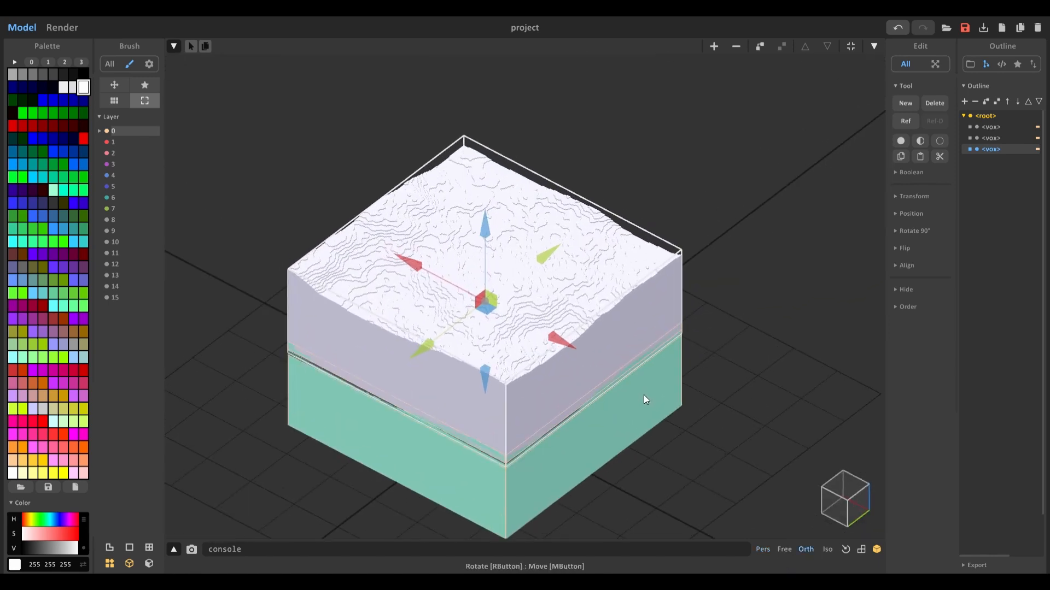
Step: In the render view, turn the top block's grey voxel colour into a Glass material with transparency 90
click(63, 27)
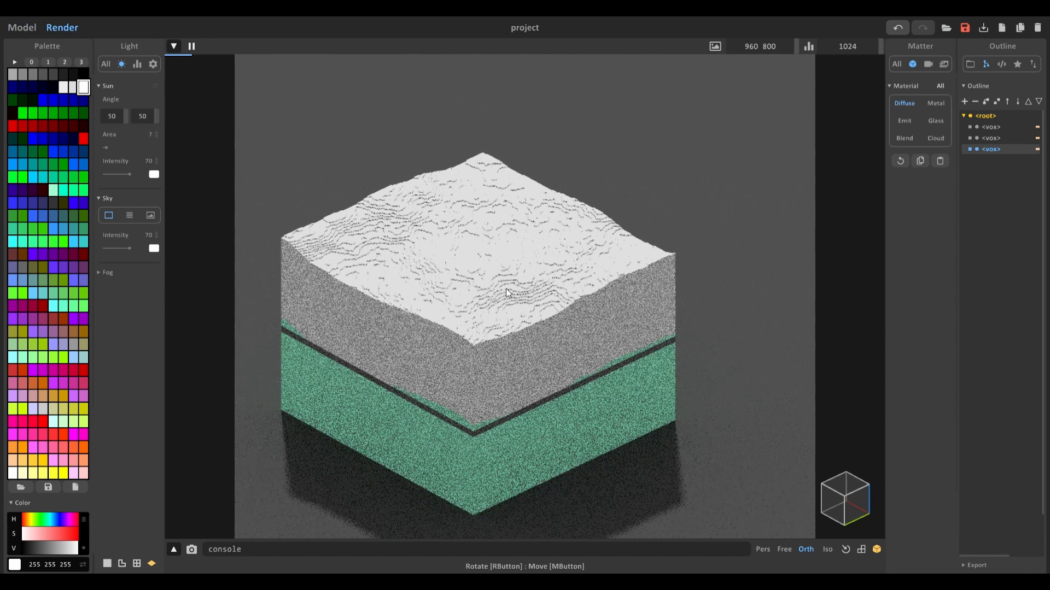
middle_drag(517, 269, 563, 251)
scroll(569, 292, down, 1)
middle_drag(568, 292, 556, 295)
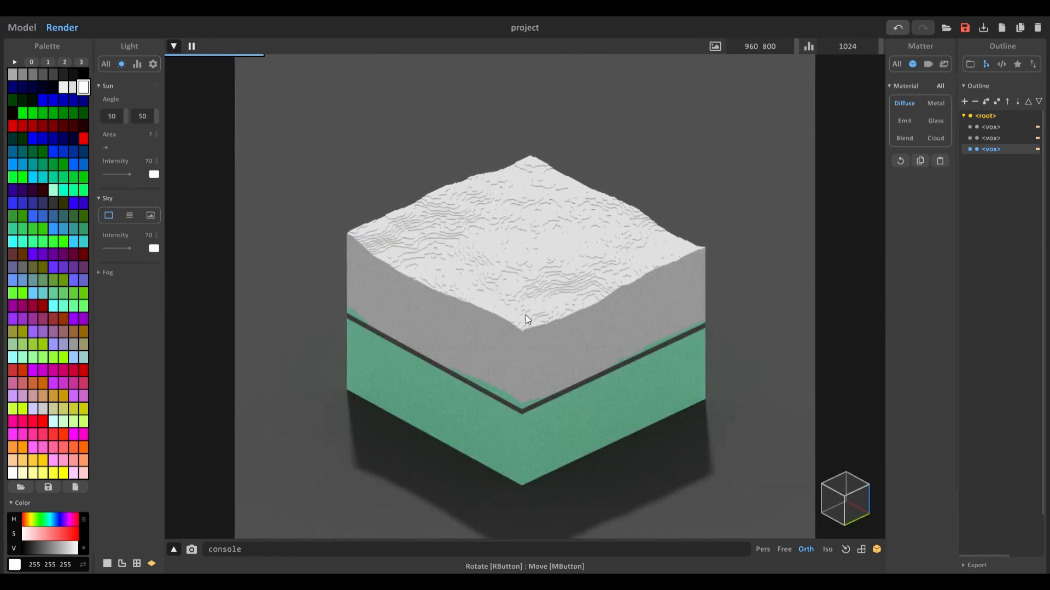
middle_drag(536, 262, 493, 280)
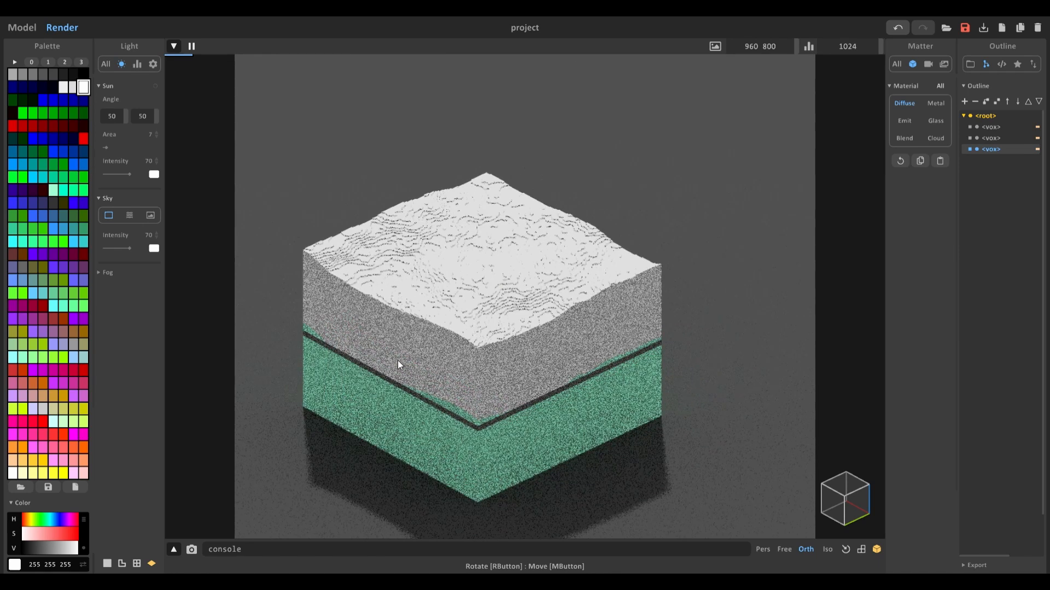
click(458, 297)
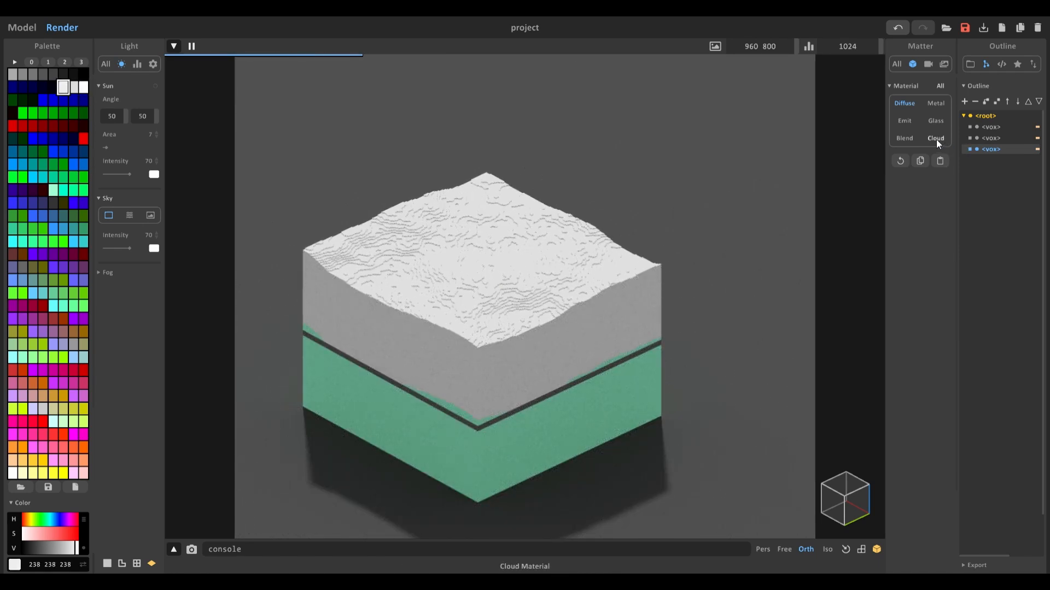
click(936, 121)
drag(931, 247, 940, 246)
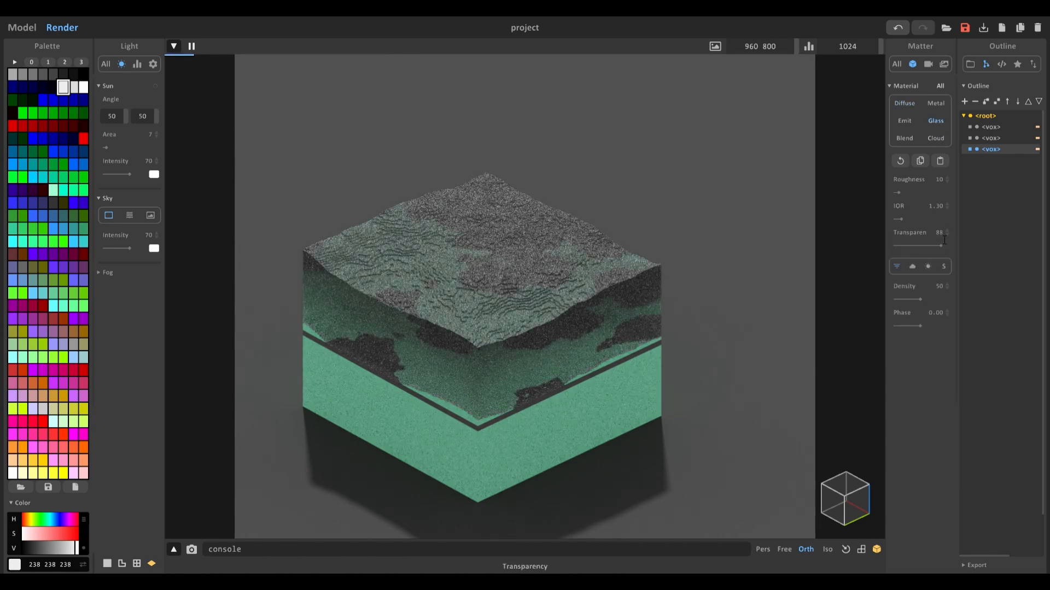
click(940, 233)
text(90)
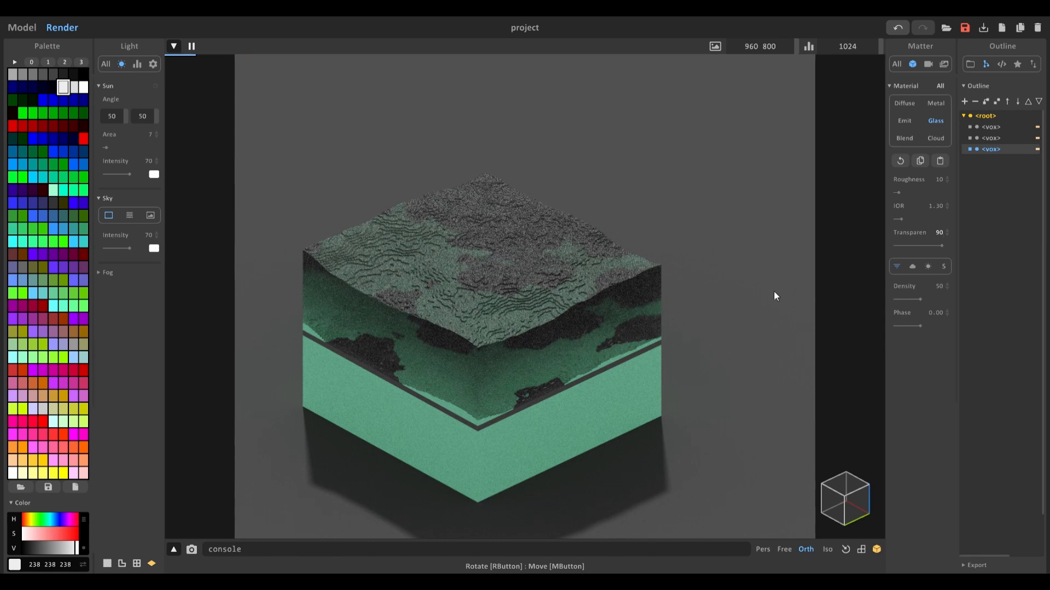
Step: Lower the glass material's IOR to 1.10
click(899, 220)
drag(947, 207, 949, 226)
scroll(606, 225, up, 5)
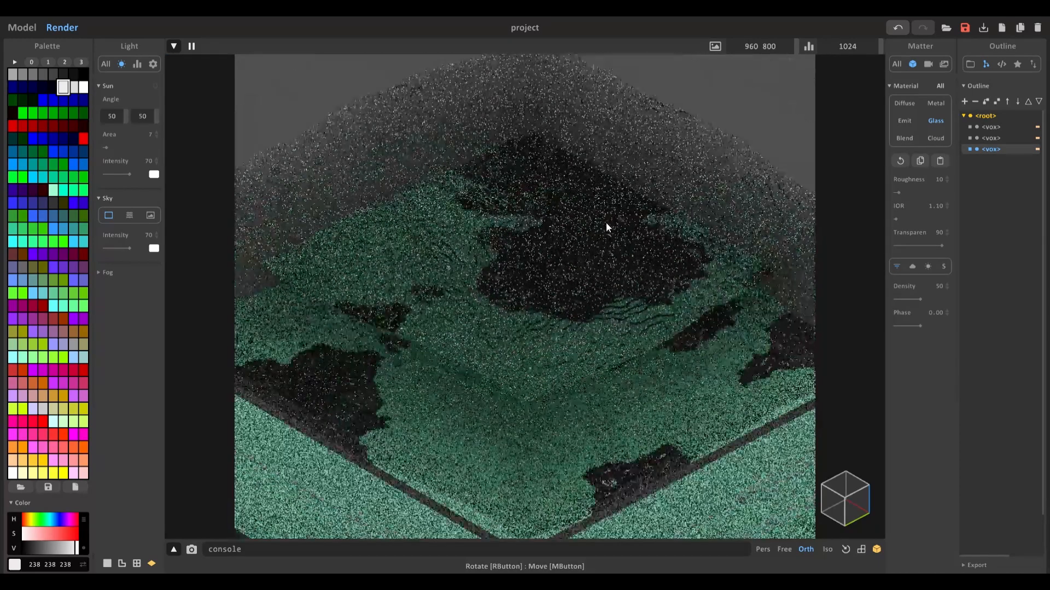
scroll(605, 225, down, 5)
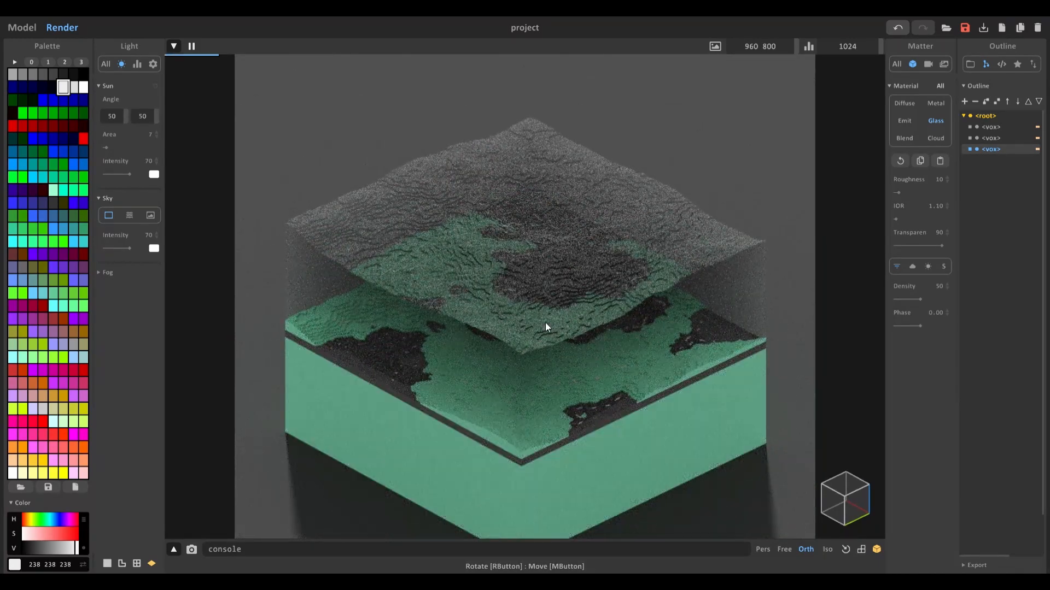
middle_drag(546, 327, 534, 310)
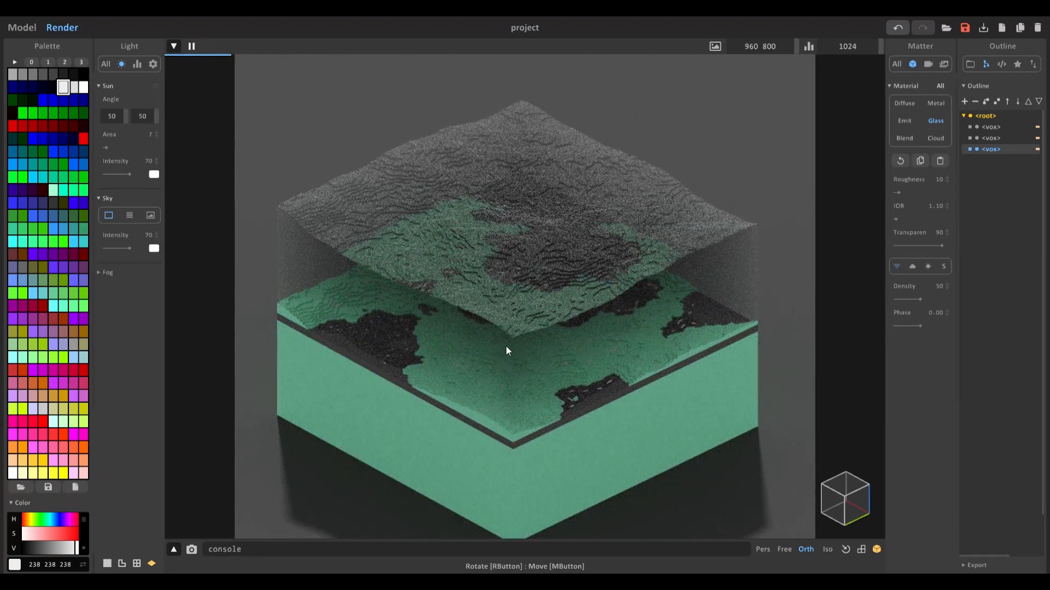
scroll(537, 316, up, 5)
scroll(534, 314, down, 6)
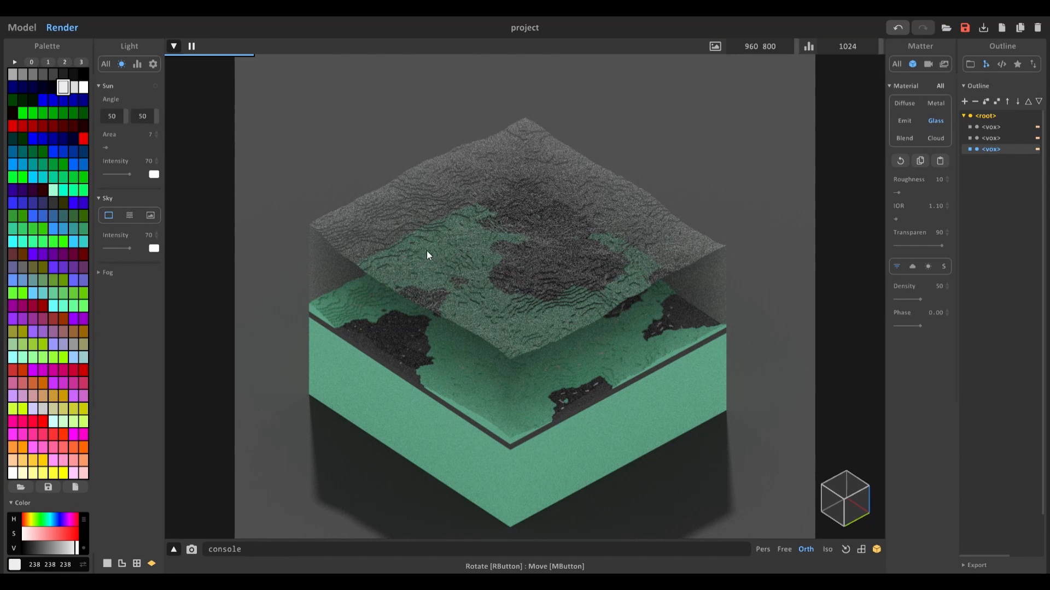
Step: Make the white palette colour of the painted voxels an Emit material with power 2
click(83, 87)
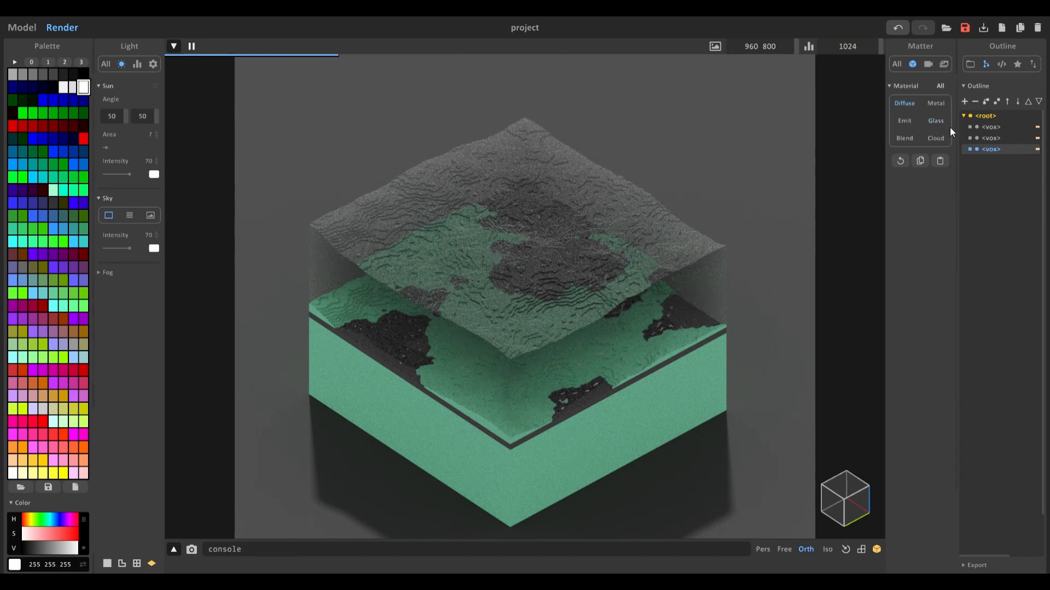
click(911, 122)
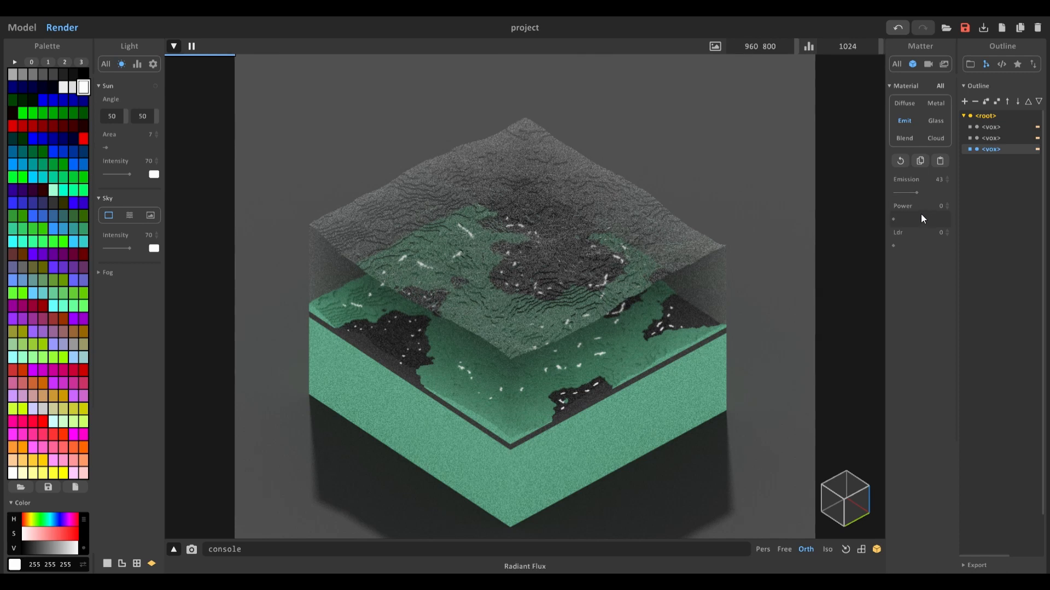
middle_drag(707, 189, 695, 188)
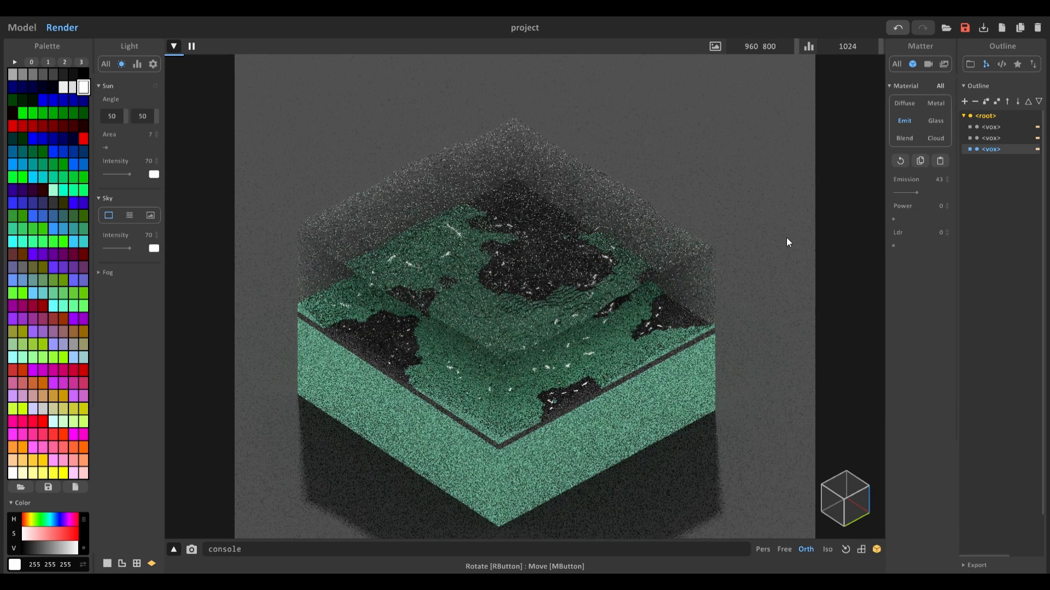
click(921, 220)
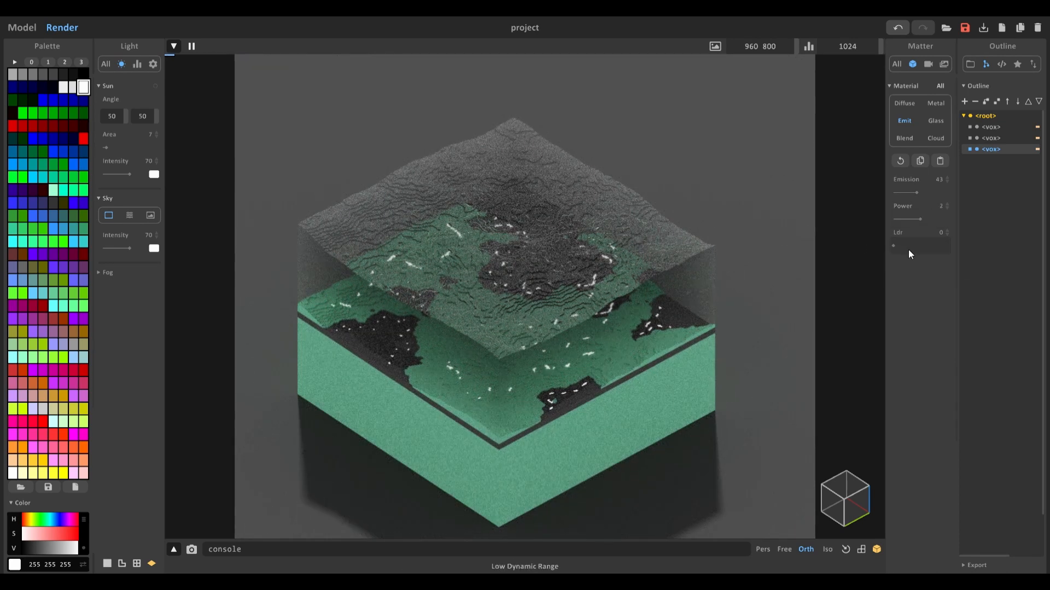
scroll(618, 246, up, 5)
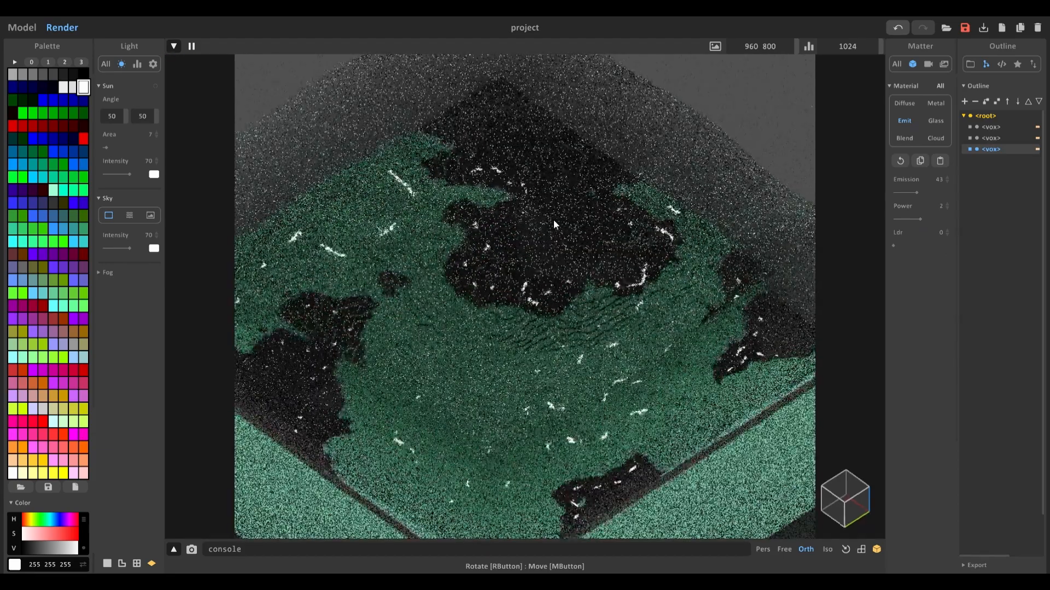
scroll(551, 215, up, 2)
right_drag(696, 194, 562, 211)
scroll(553, 212, down, 5)
middle_drag(553, 212, 565, 203)
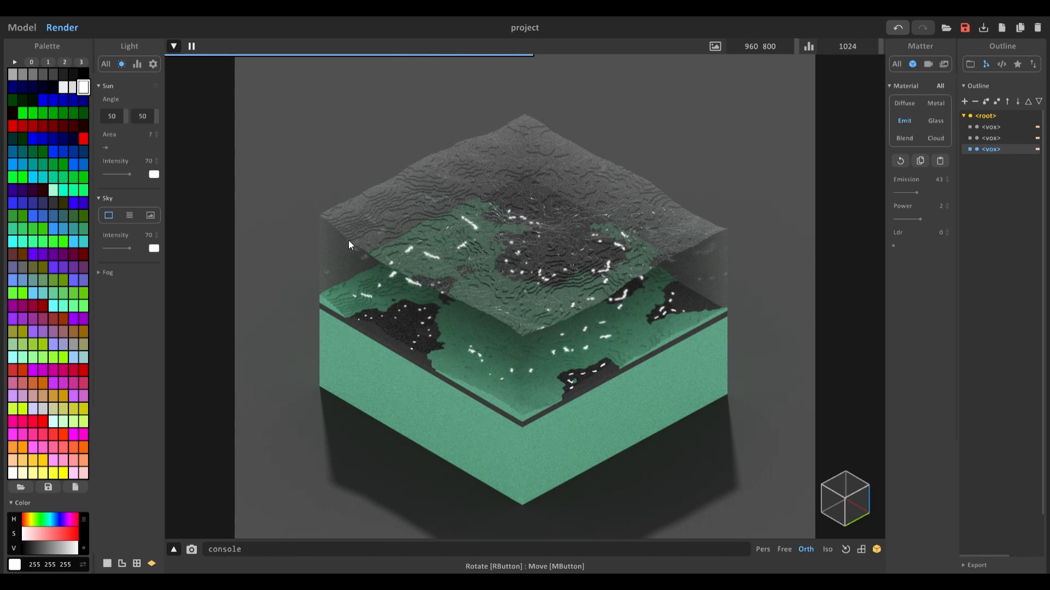
Step: Switch the sky to atmospheric mode and set the sun angle to 50, 100 with intensity 150
click(129, 217)
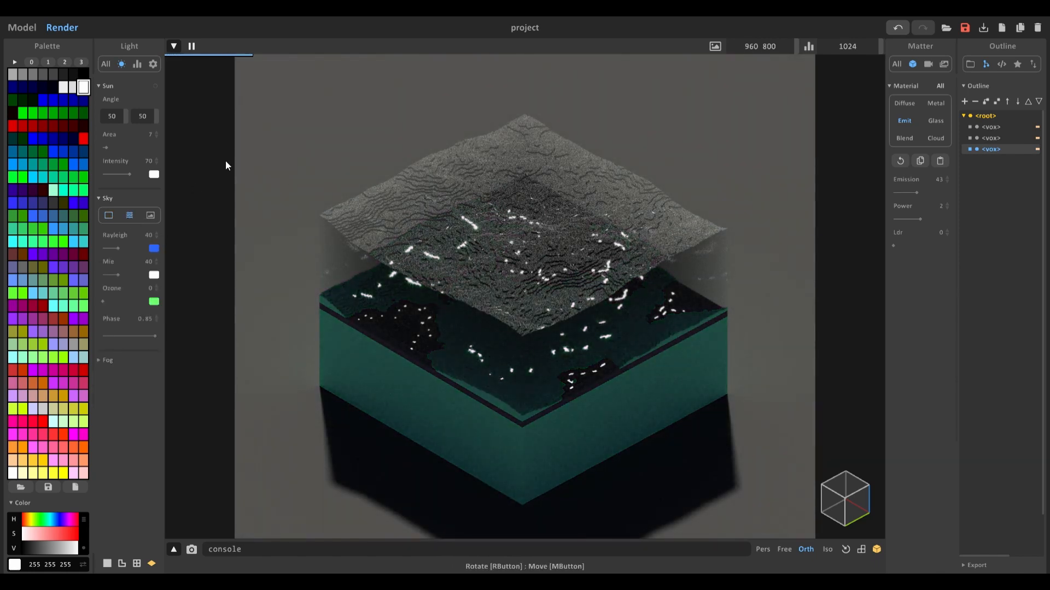
drag(112, 116, 219, 127)
drag(128, 119, 124, 122)
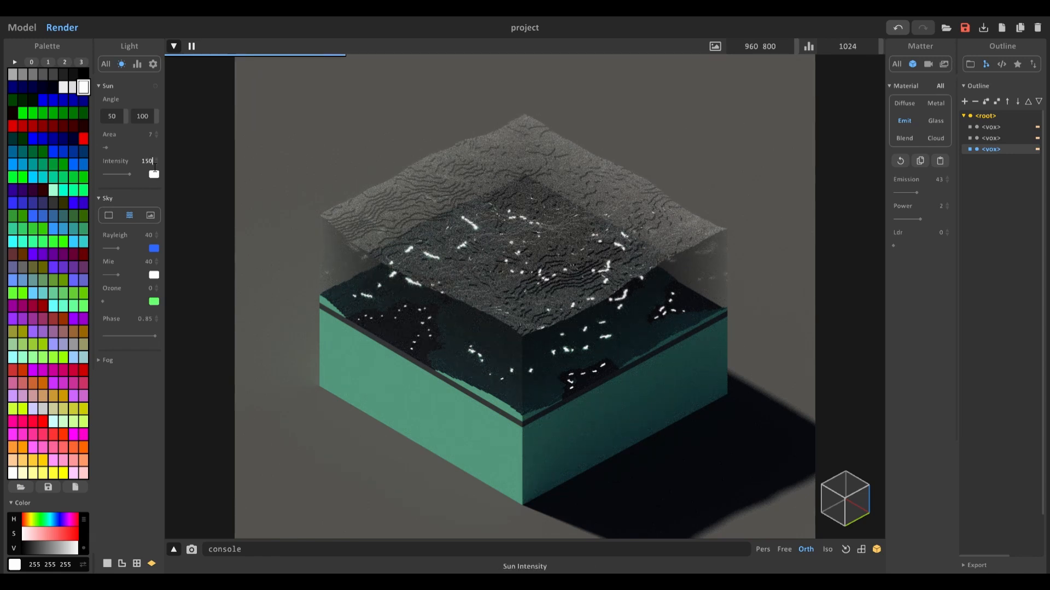
key(Return)
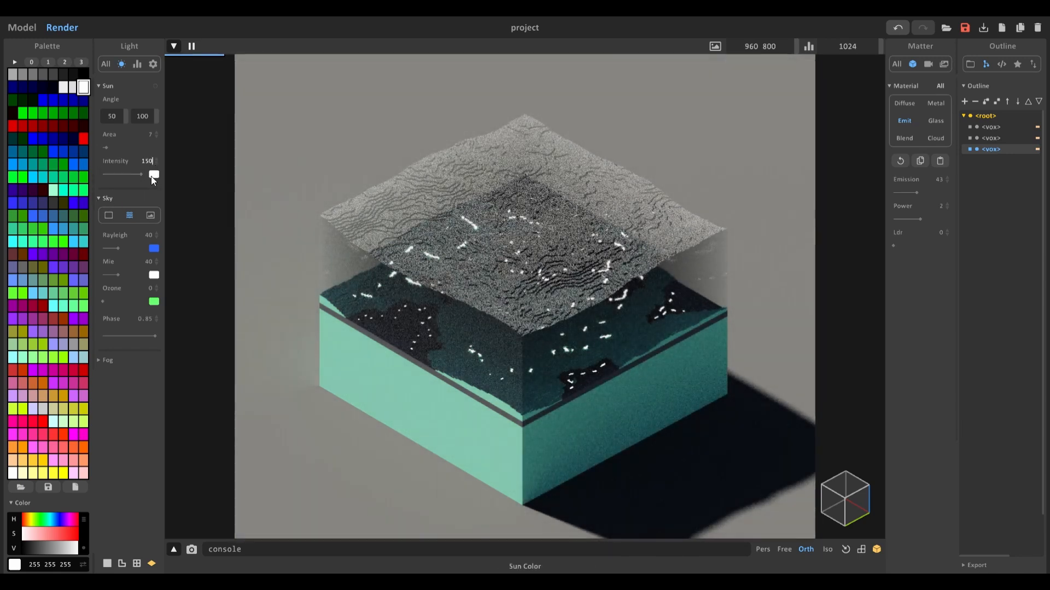
Step: Tint the sun colour a pale cyan with hue 168 and low saturation
click(152, 175)
click(211, 180)
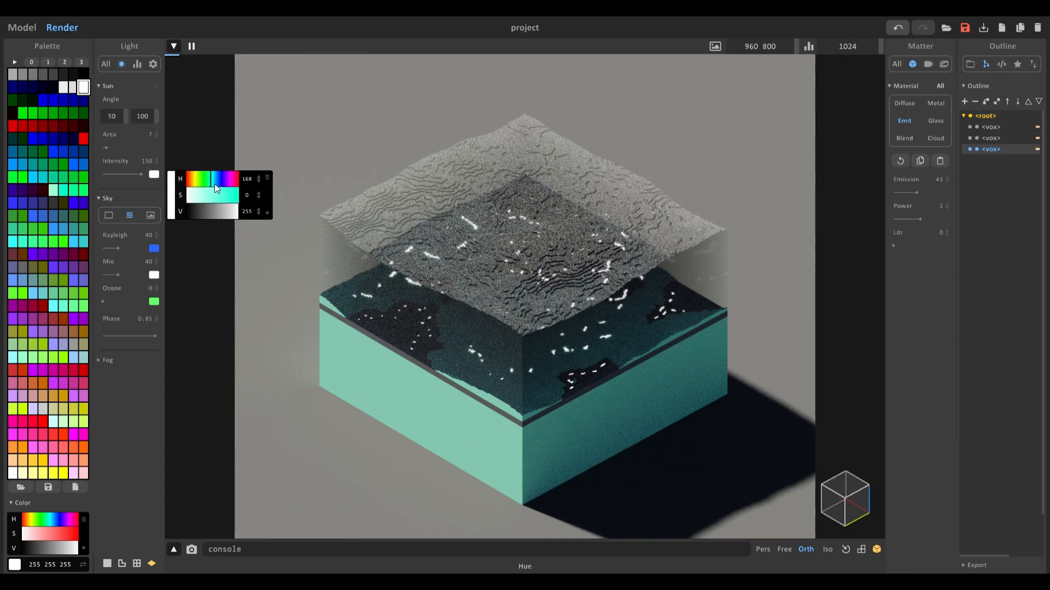
click(196, 198)
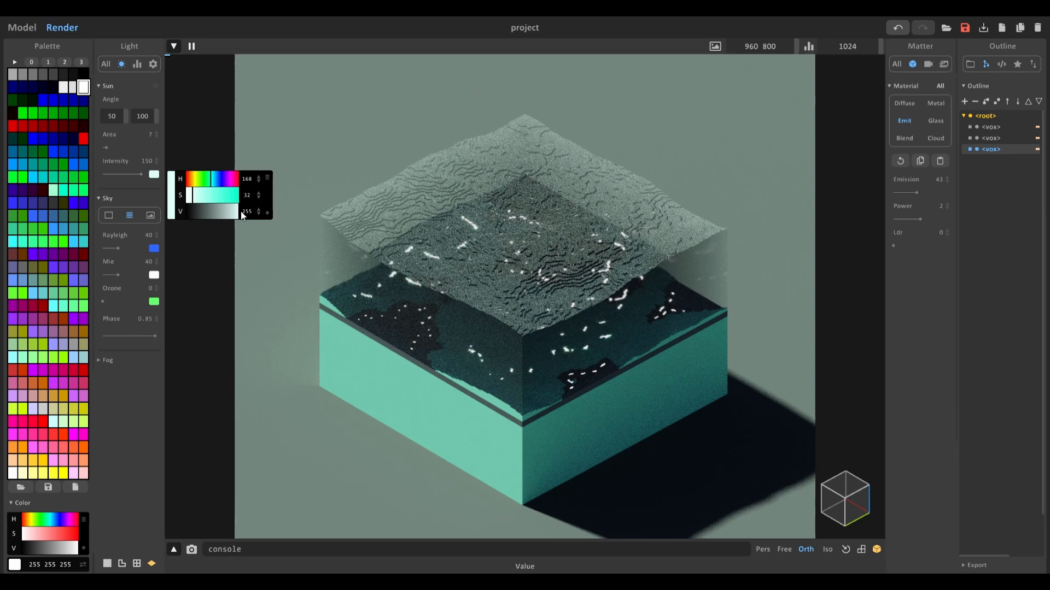
click(576, 280)
right_drag(576, 280, 523, 288)
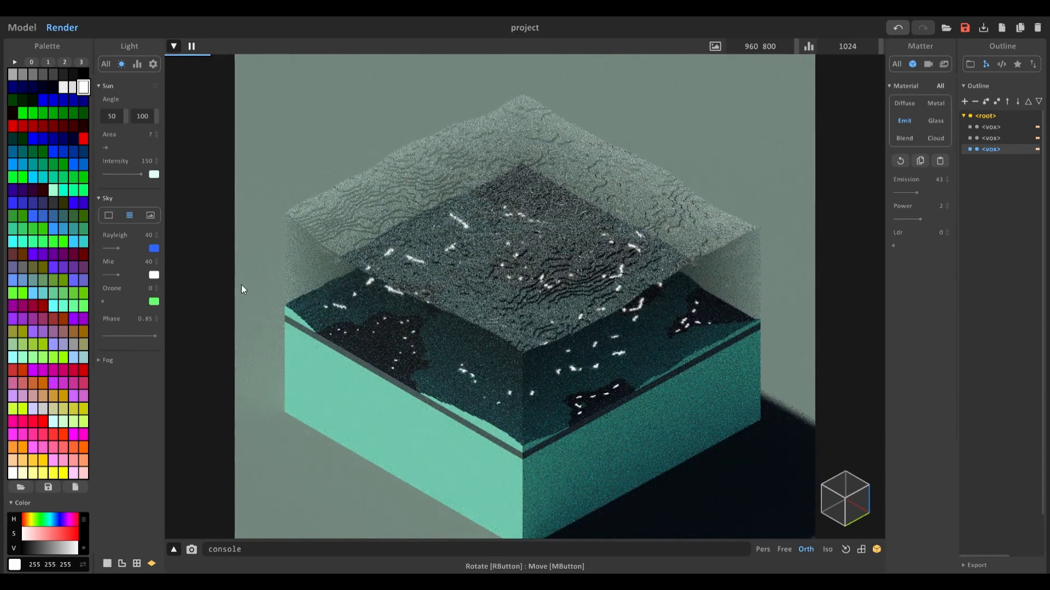
click(154, 175)
click(196, 196)
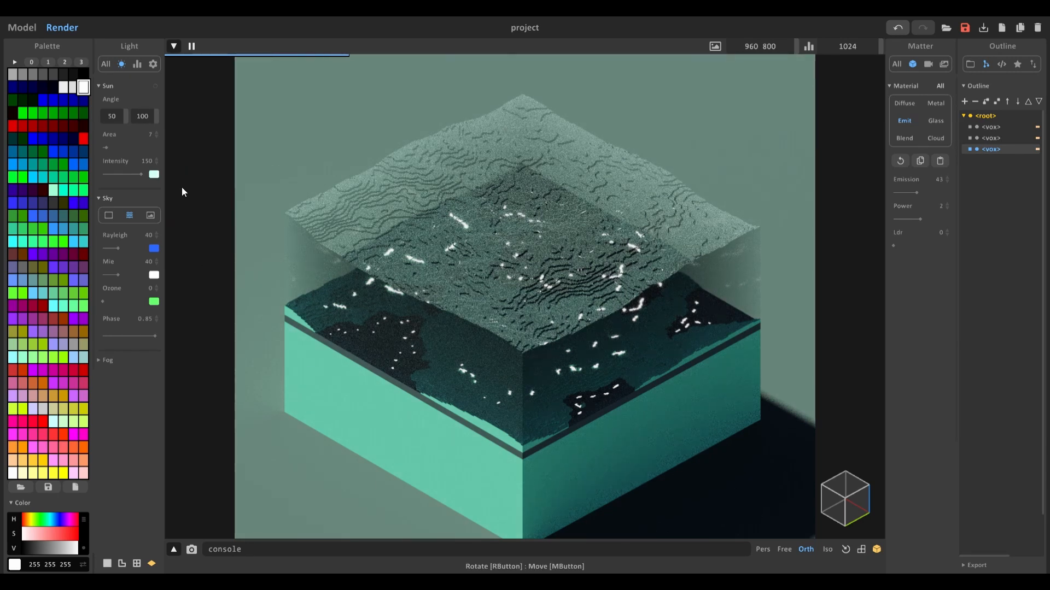
Step: Enable the MIS-Reflect, MIS-Scatter, TR-Shadow and Sparse sampling options in the render settings
click(138, 66)
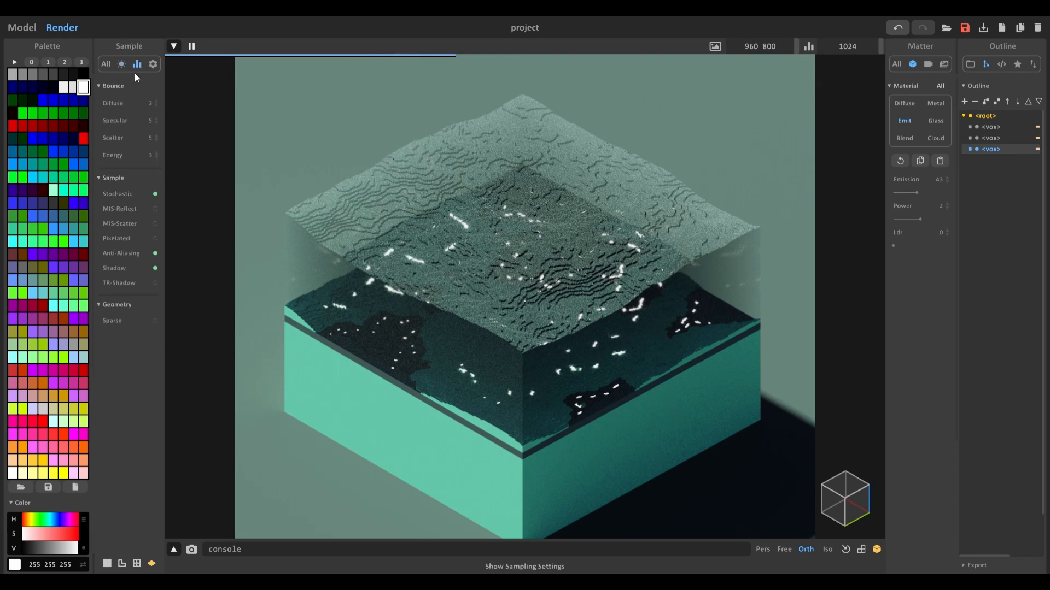
click(157, 210)
click(156, 223)
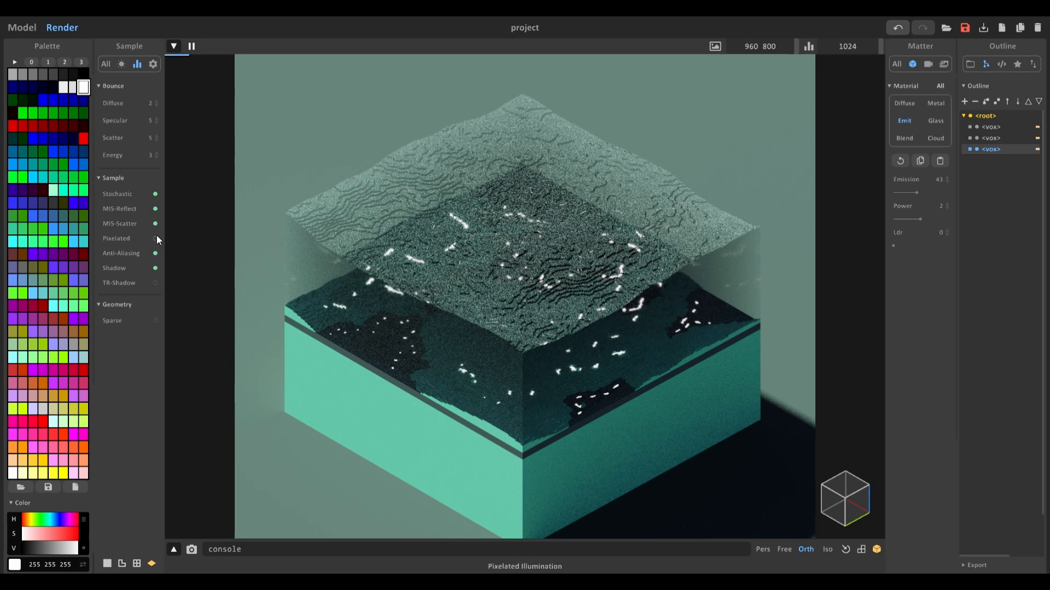
click(155, 283)
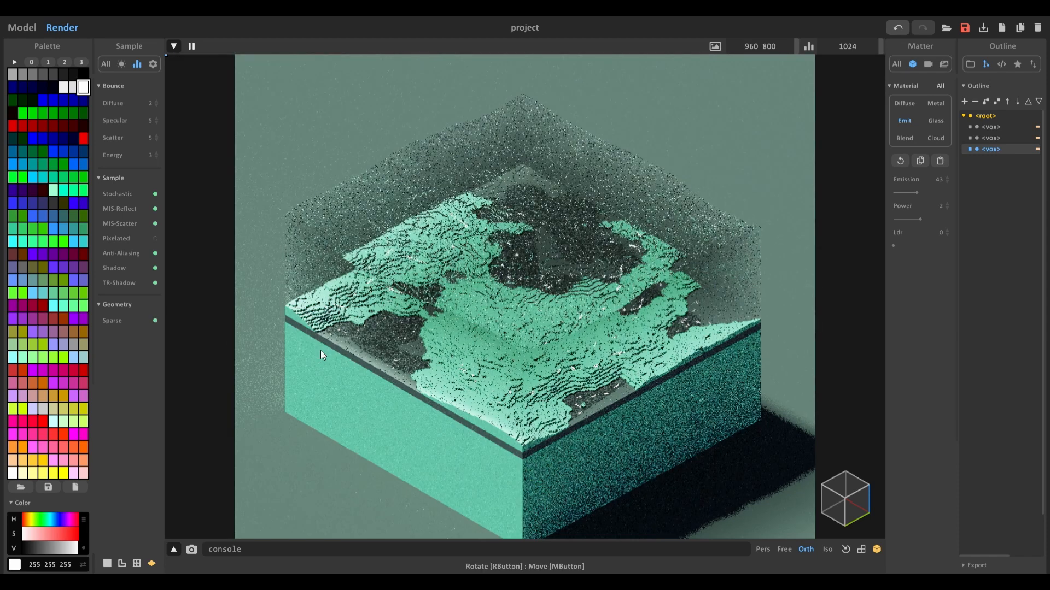
middle_drag(450, 310, 447, 300)
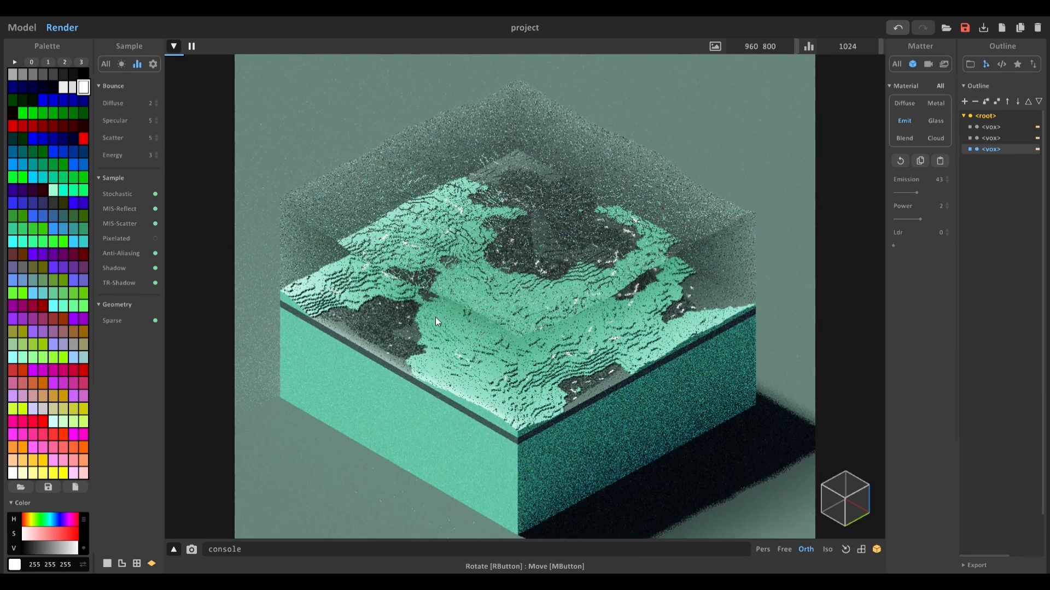
Step: Set the bounce depths to Diffuse 12, Specular 12, Scatter 8 and Energy 8
click(151, 103)
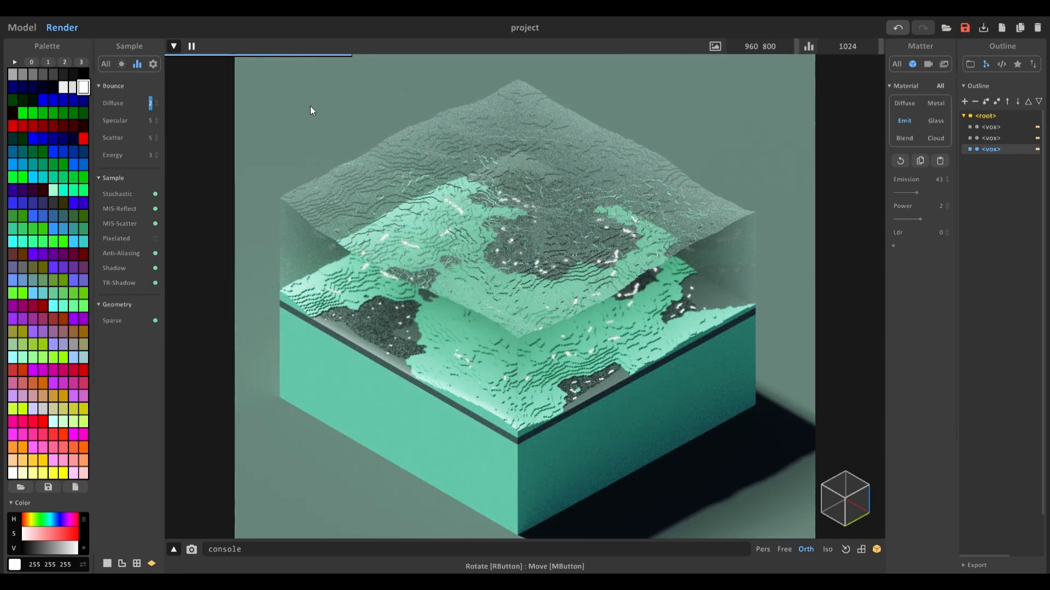
text(12)
key(Return)
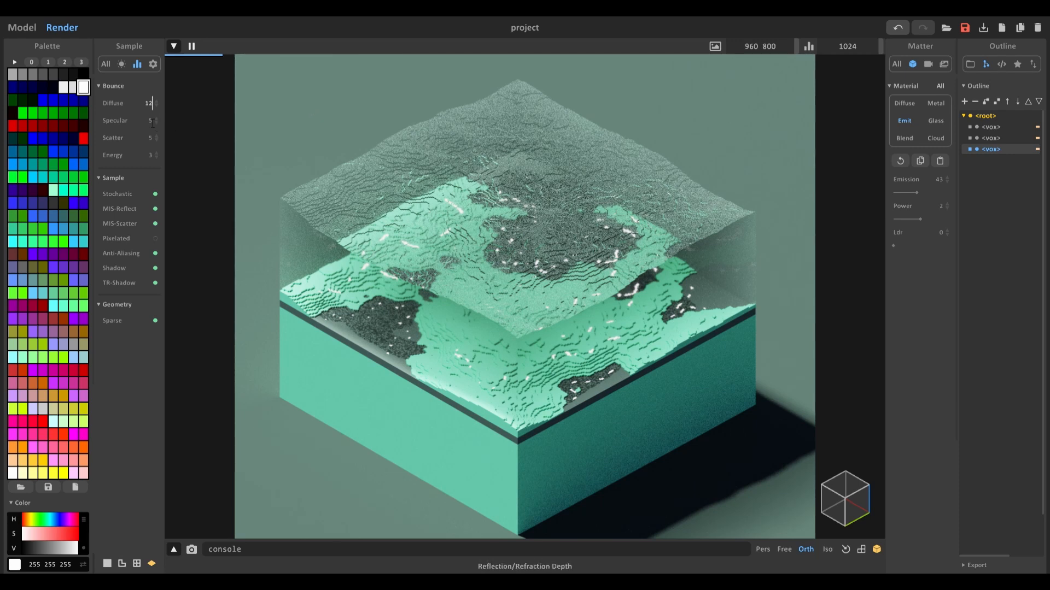
click(151, 121)
text(12)
key(Return)
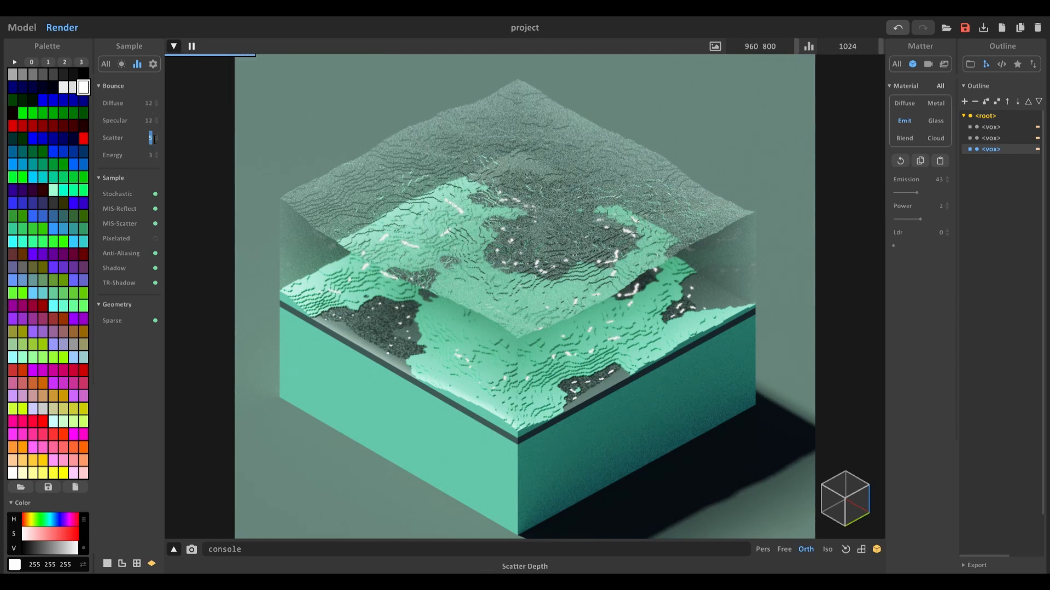
text(8)
key(Return)
click(156, 157)
text(8)
key(Return)
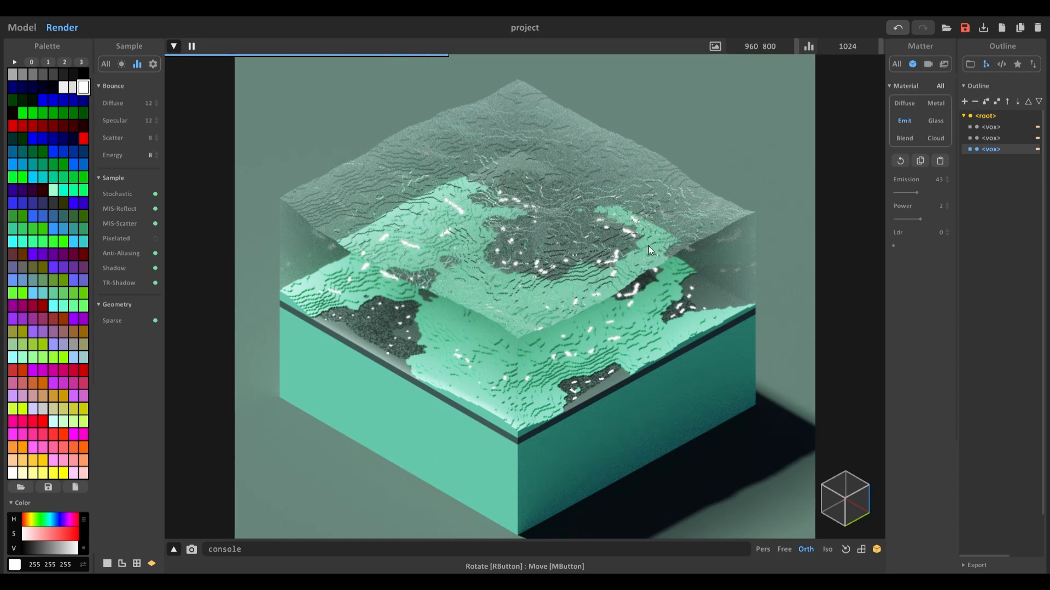
Step: Inspect the rendered scene up close and return to model editing mode
scroll(567, 216, up, 5)
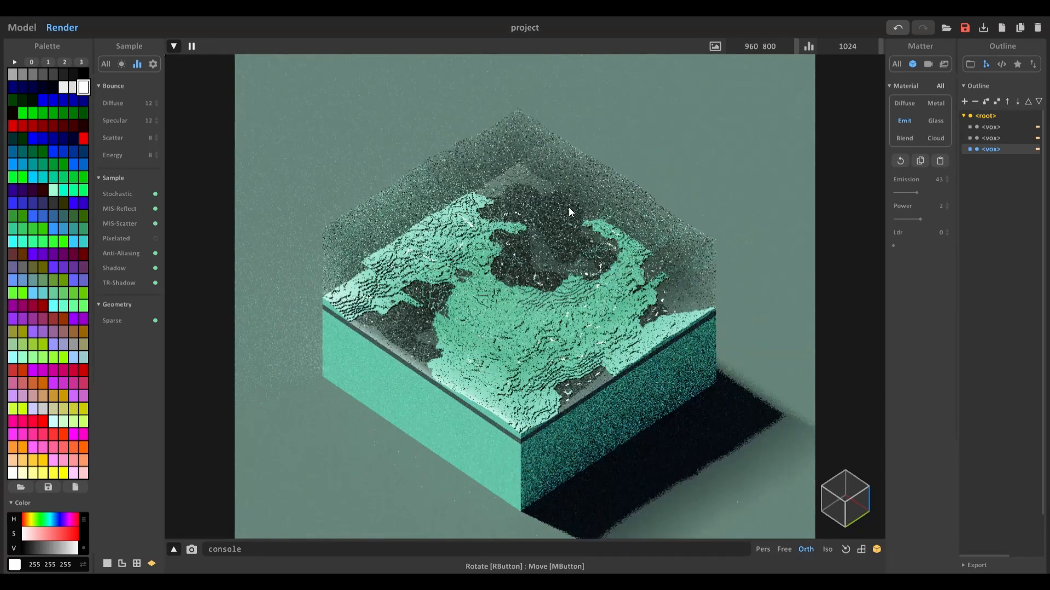
scroll(564, 181, down, 4)
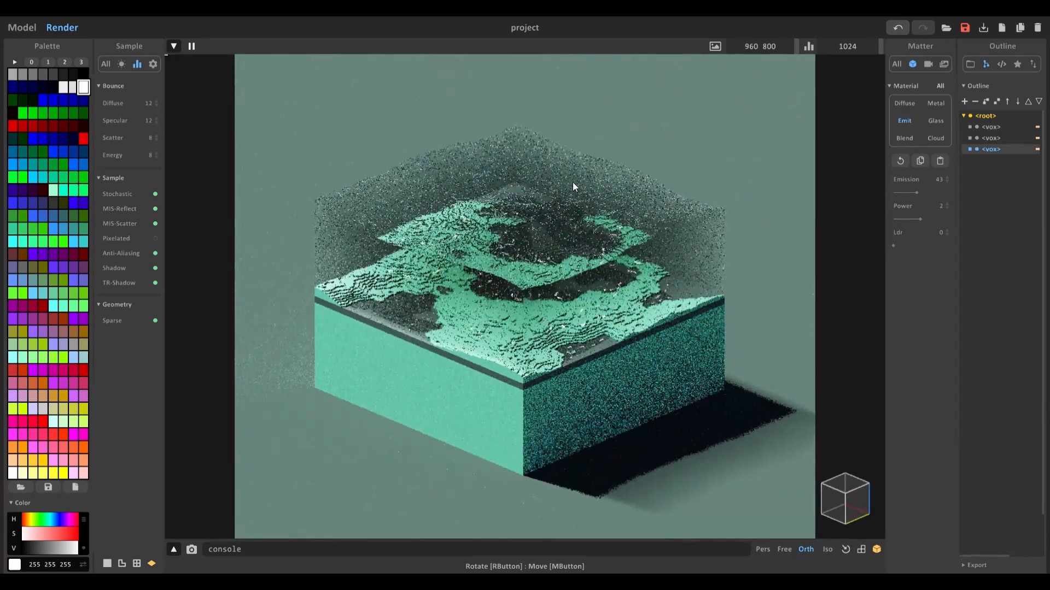
scroll(533, 233, up, 2)
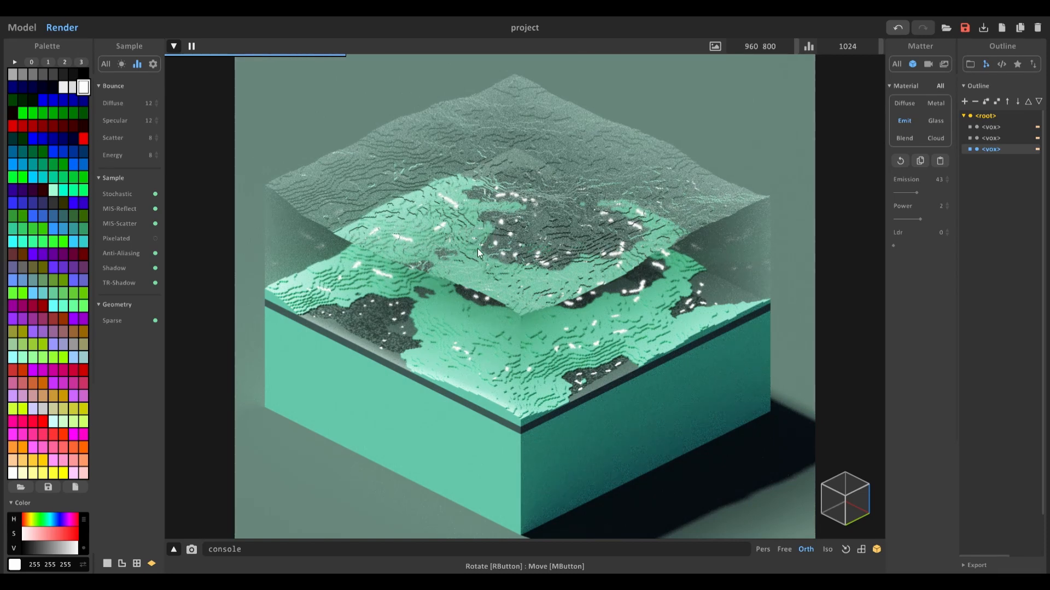
scroll(477, 248, down, 1)
click(20, 29)
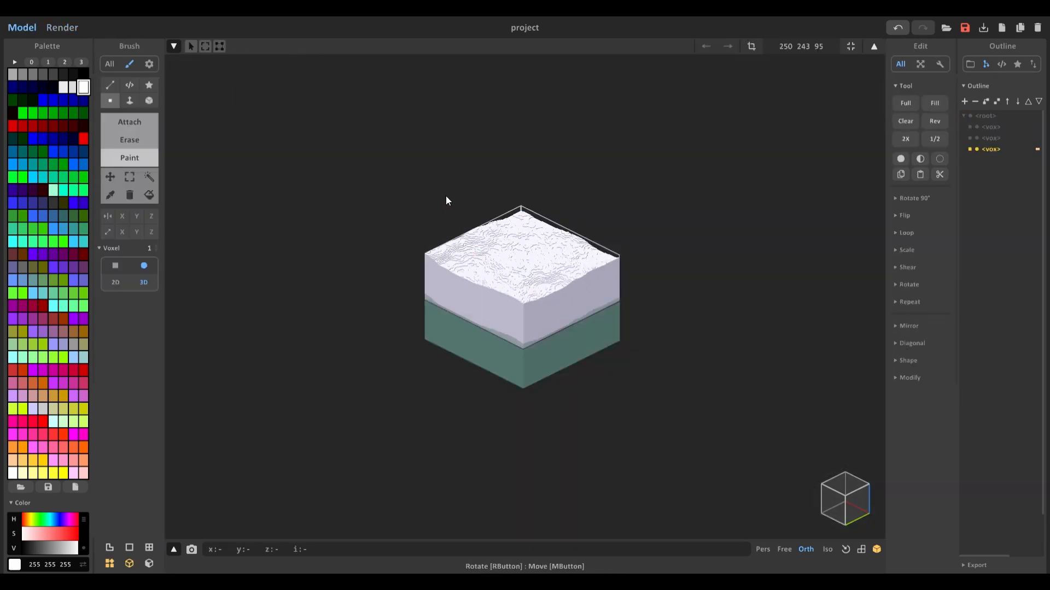
Step: Select the whole stacked terrain in object mode and duplicate it, placing the copy beside the original
key(Tab)
drag(335, 150, 677, 442)
middle_drag(501, 198, 437, 172)
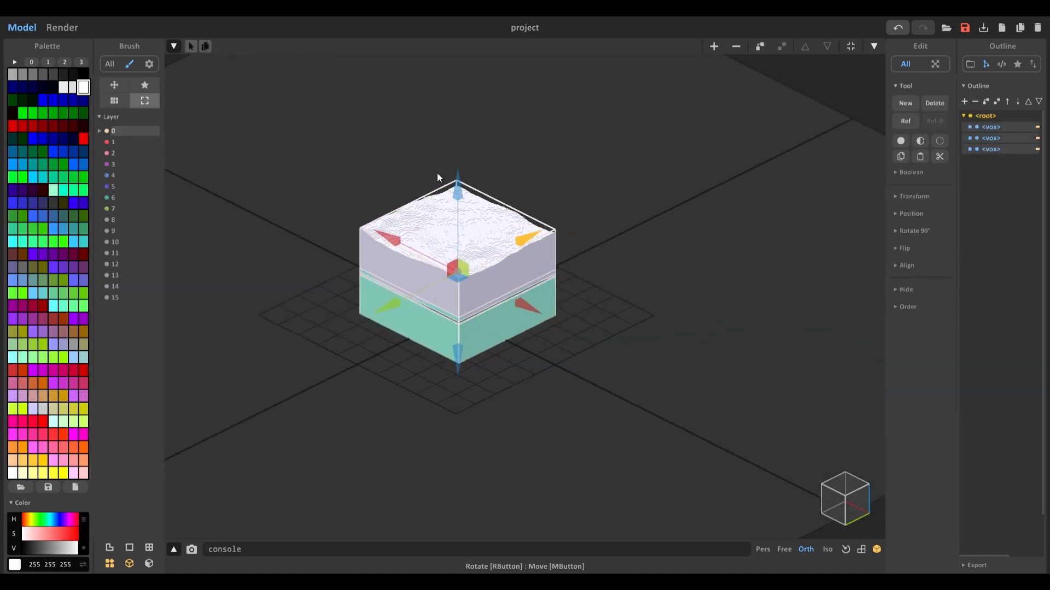
click(206, 47)
drag(529, 304, 624, 353)
scroll(629, 361, up, 3)
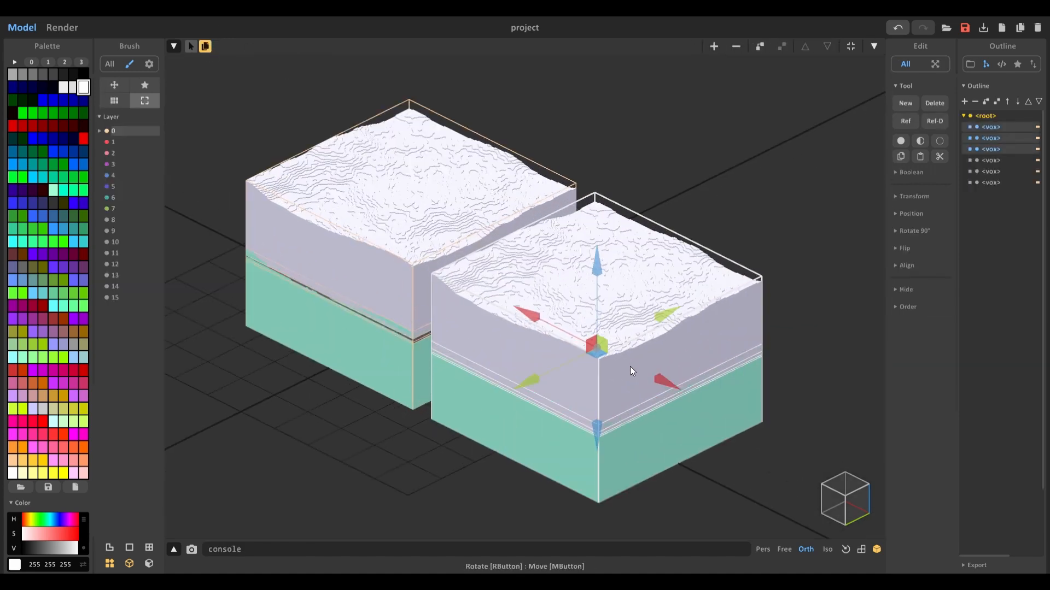
Step: Flip the duplicated terrain along Y and align it seamlessly against the first tile
click(908, 249)
click(924, 266)
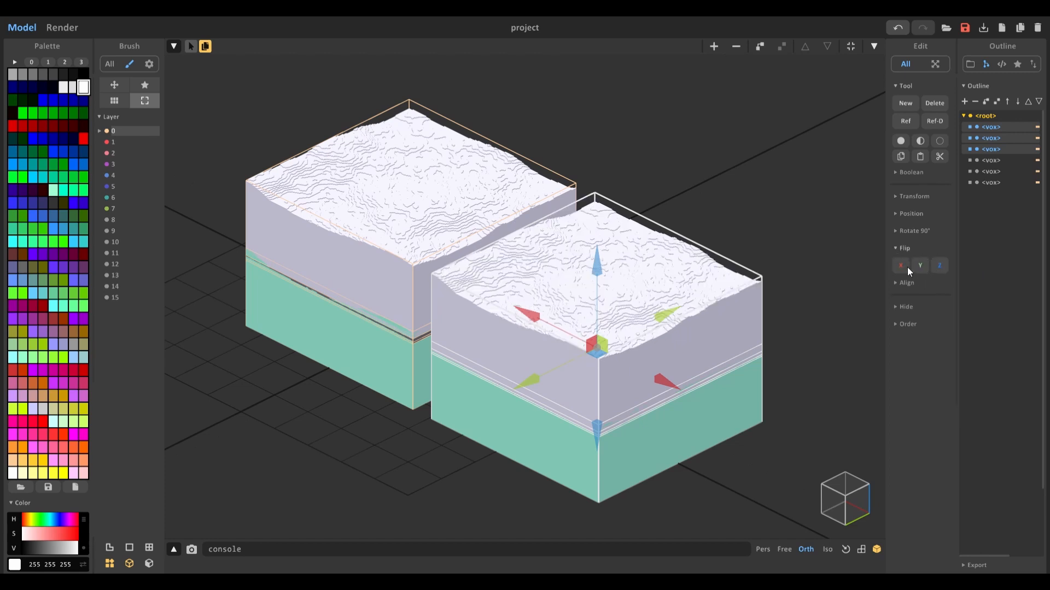
scroll(768, 303, up, 3)
drag(591, 338, 534, 339)
scroll(535, 334, down, 5)
click(370, 175)
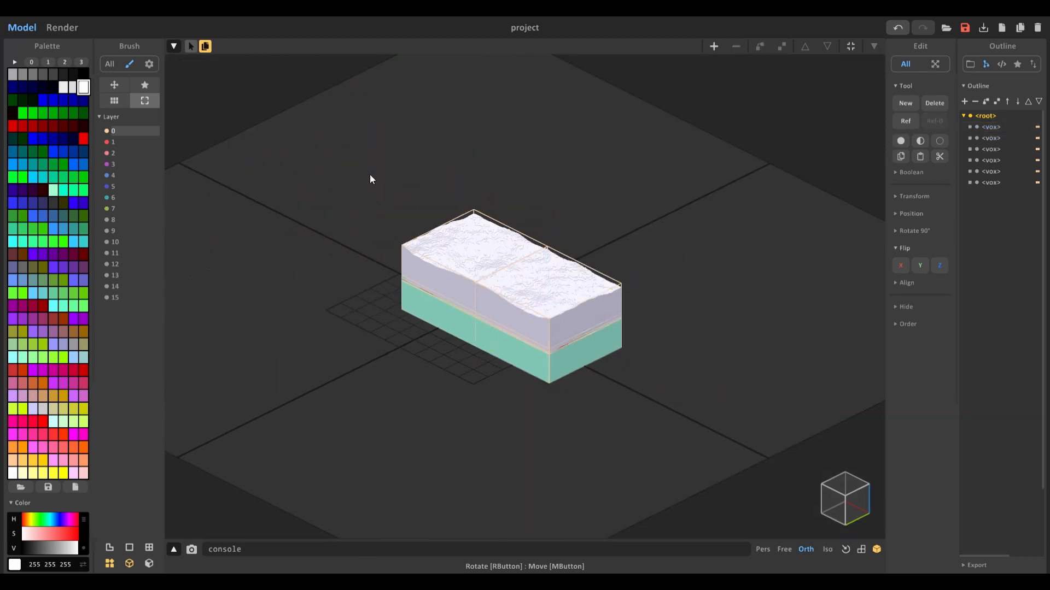
Step: Duplicate both terrain tiles, flip the copies along Y, and align them to form a 2×2 block
drag(332, 134, 722, 425)
scroll(598, 257, up, 3)
alt+drag(565, 261, 433, 336)
click(919, 268)
scroll(407, 373, up, 2)
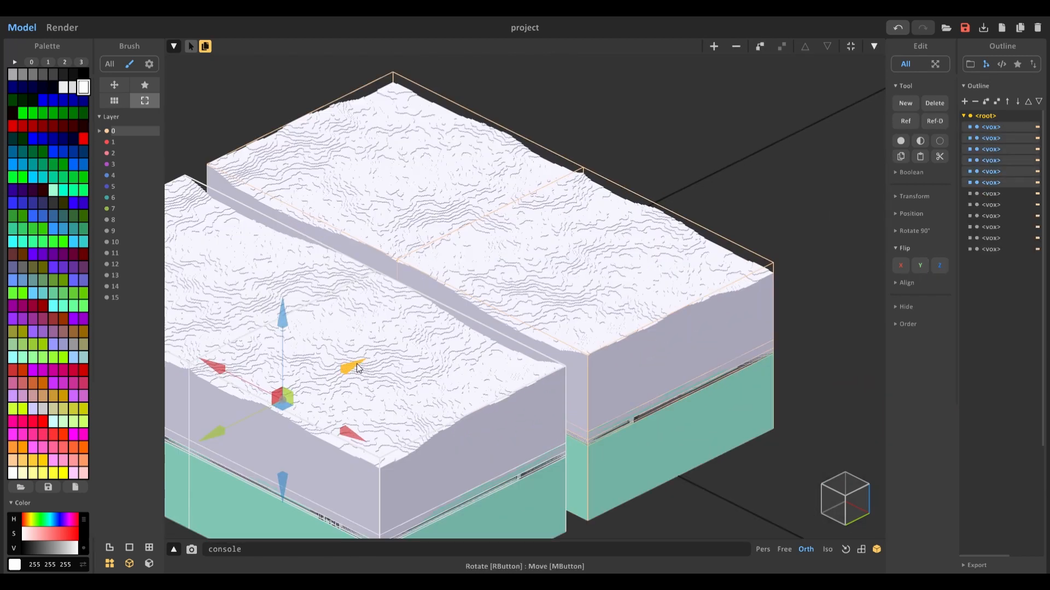
drag(358, 367, 380, 358)
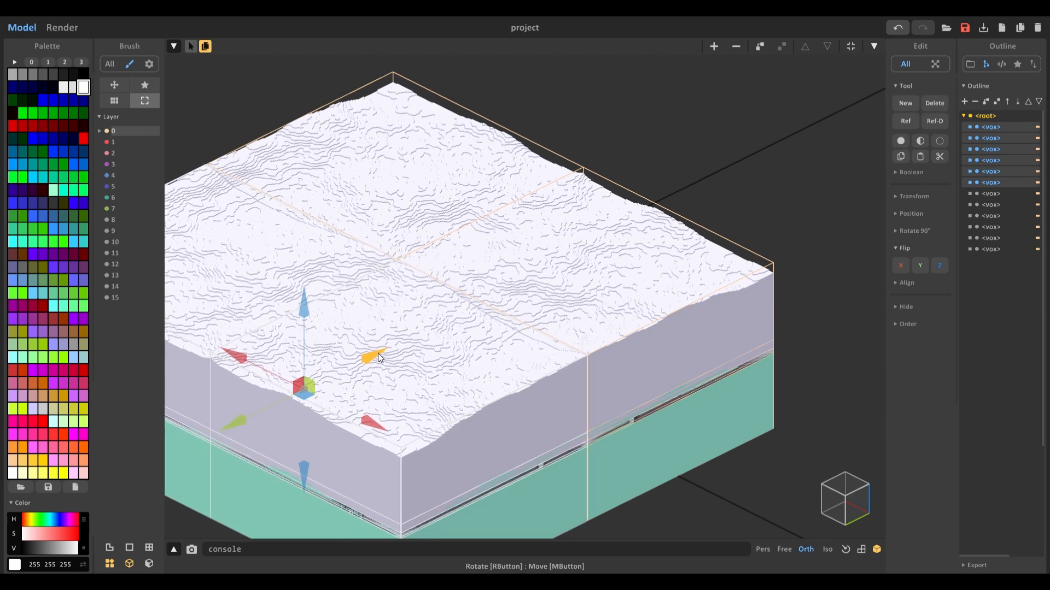
scroll(483, 342, down, 3)
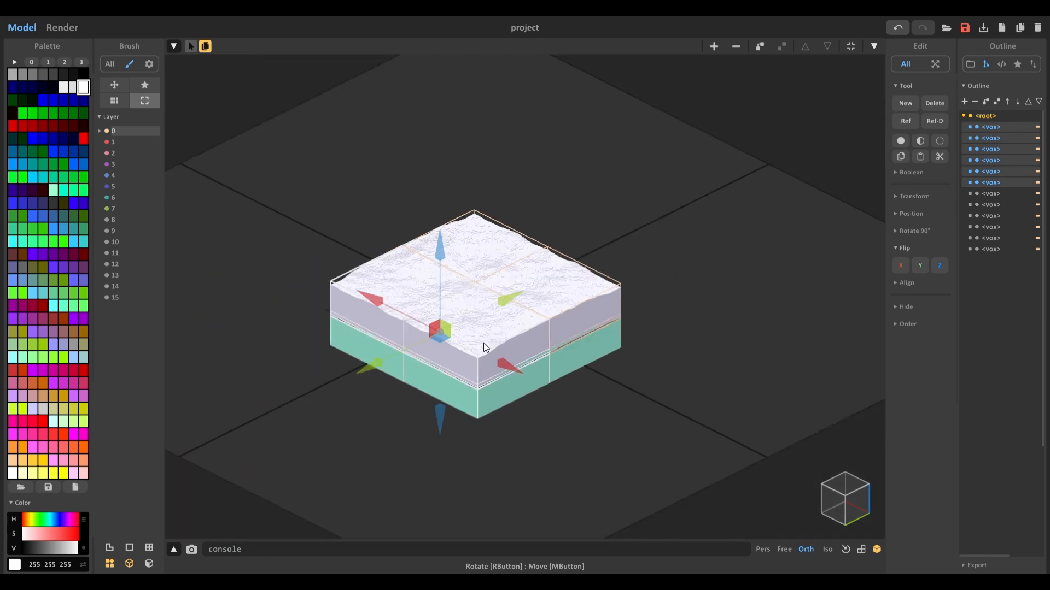
Step: Select the 2×2 block, duplicate it and align the copy alongside to form a 2×4 strip
click(262, 152)
drag(263, 148, 692, 479)
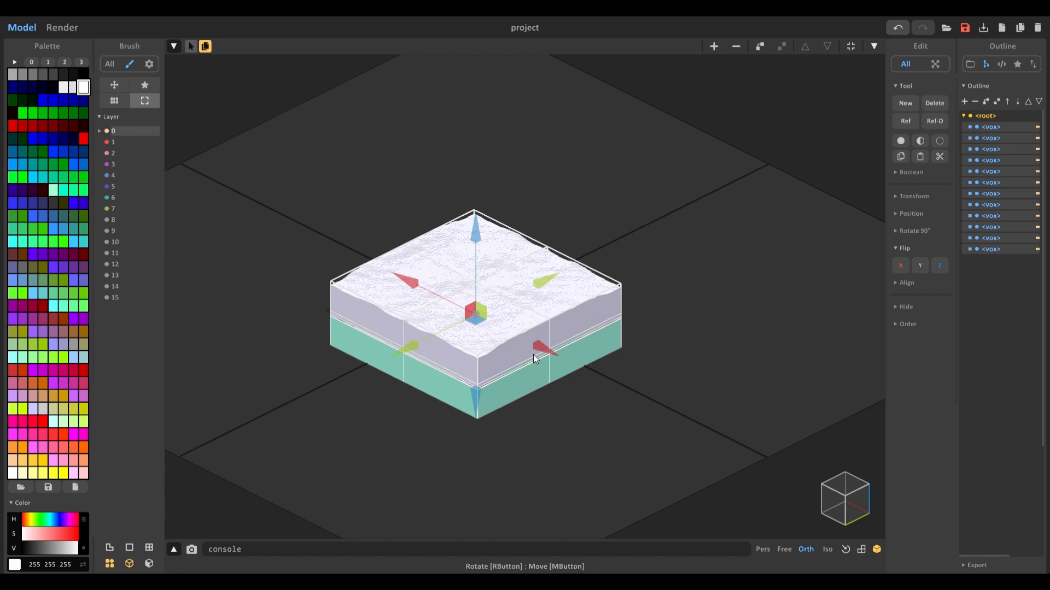
drag(540, 349, 409, 264)
drag(402, 211, 469, 184)
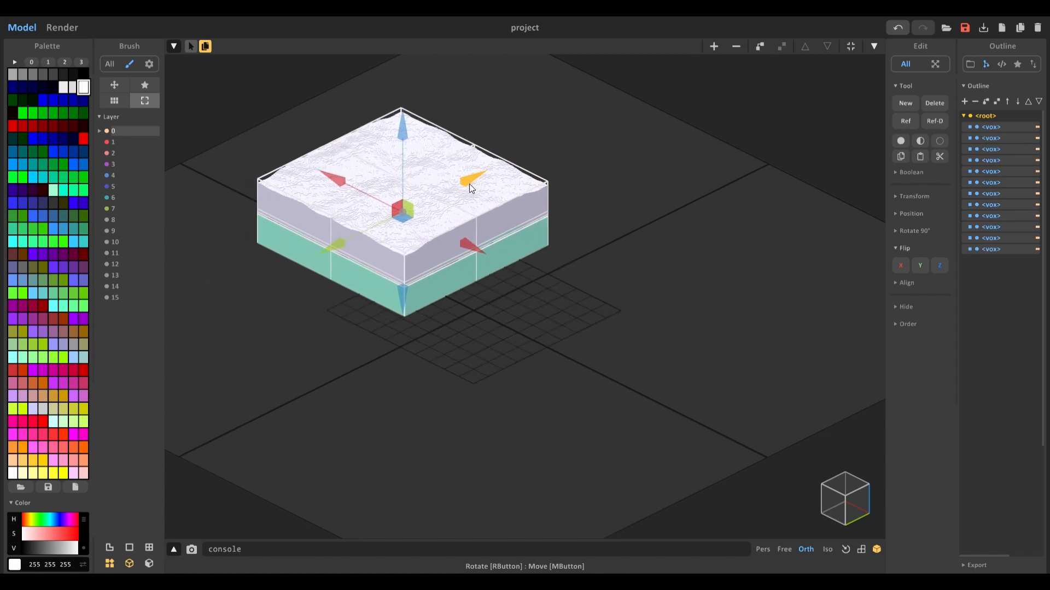
ctrl+drag(469, 245, 621, 327)
scroll(568, 356, up, 5)
scroll(569, 355, up, 3)
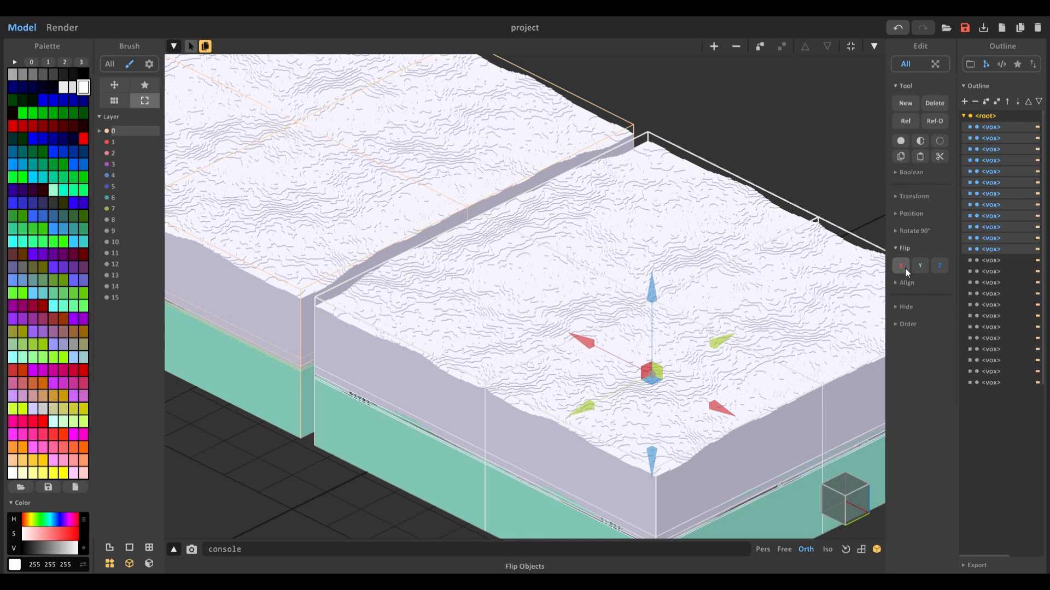
drag(585, 339, 569, 338)
scroll(569, 337, down, 5)
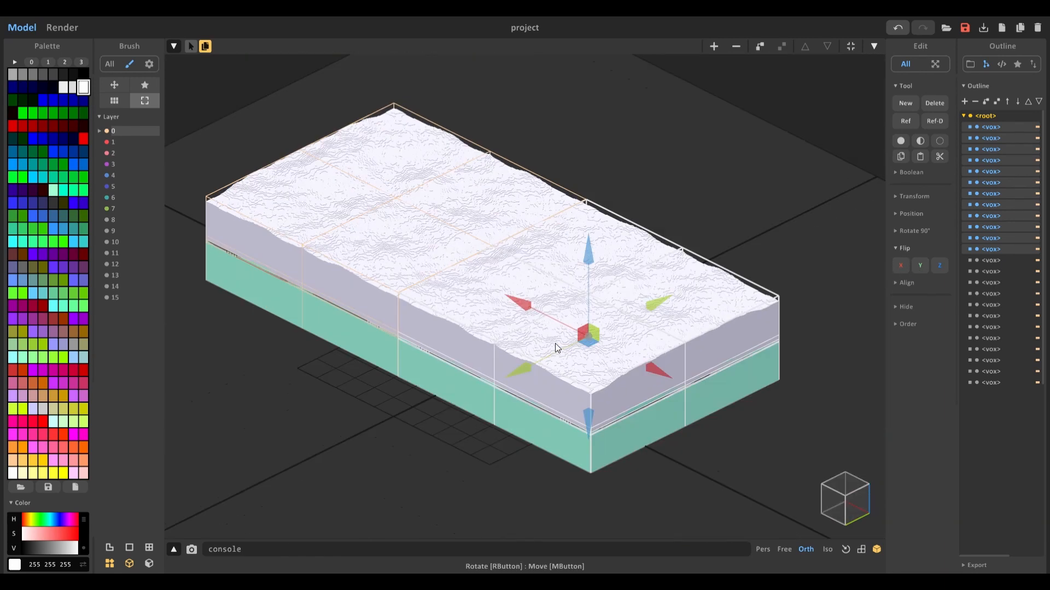
Step: Duplicate the 2×4 strip and align the copy next to it to complete a 4×4 terrain grid
drag(237, 103, 642, 429)
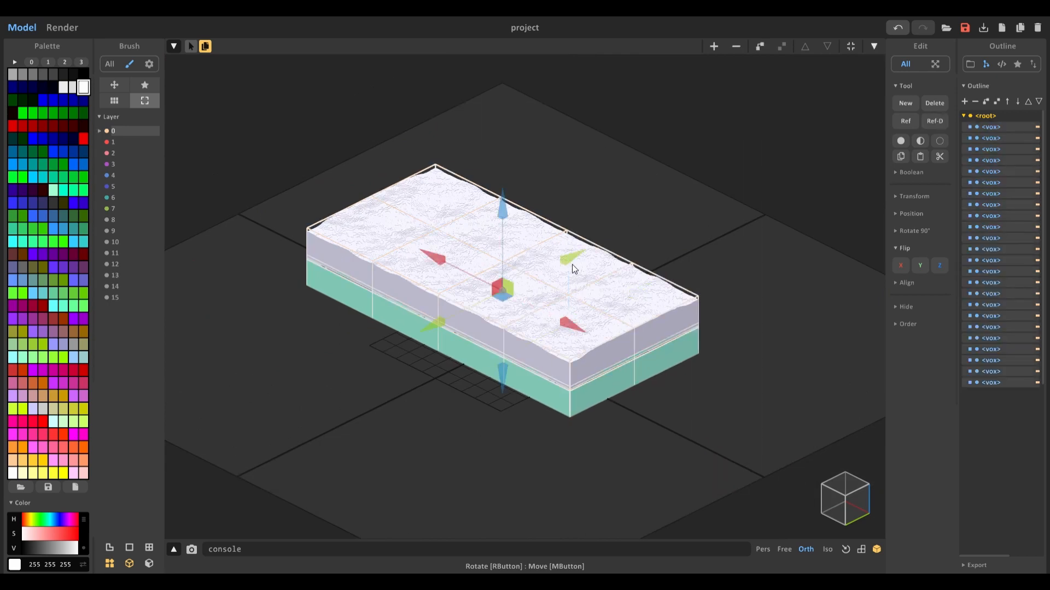
drag(569, 261, 515, 273)
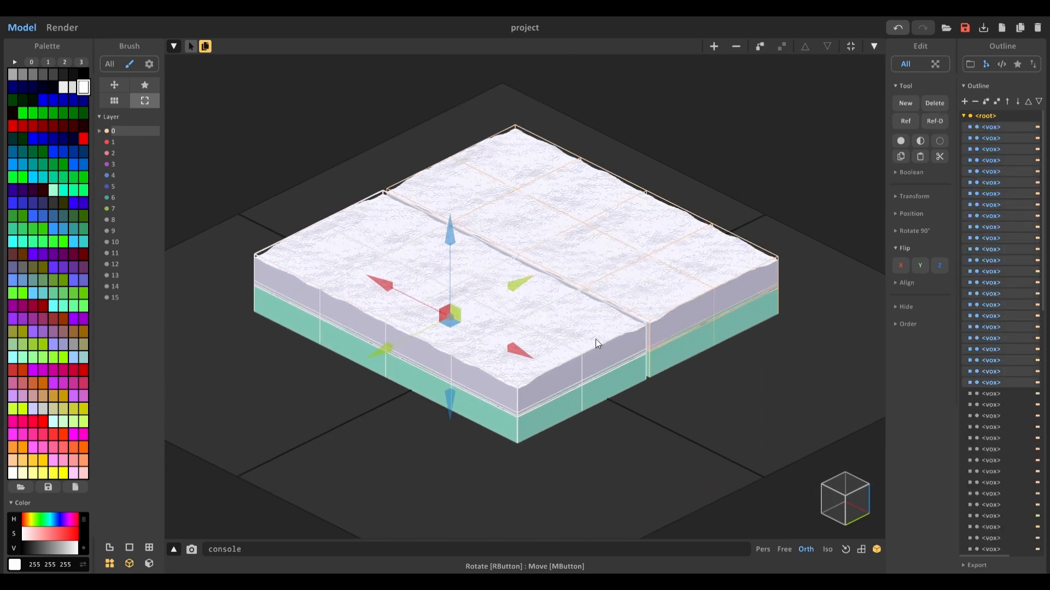
scroll(596, 339, up, 2)
scroll(855, 304, up, 1)
scroll(431, 315, up, 5)
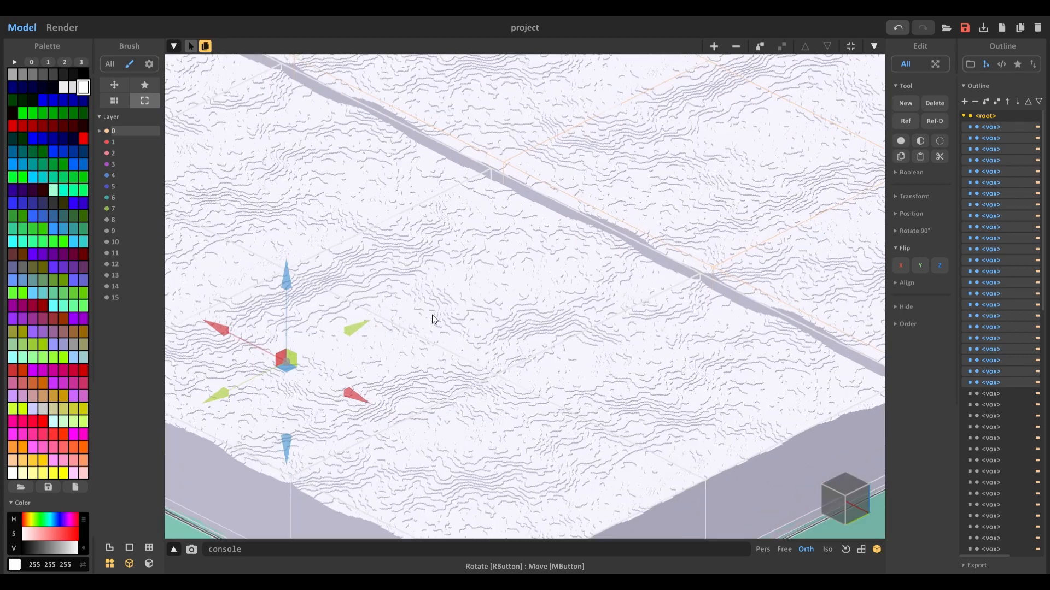
scroll(366, 327, down, 2)
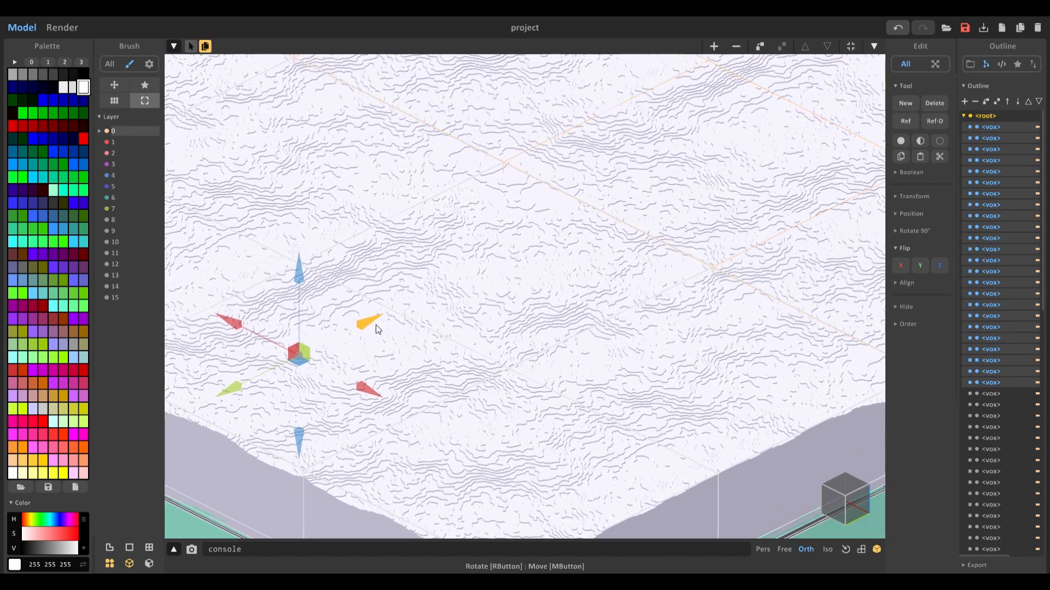
scroll(375, 325, down, 5)
click(723, 414)
middle_drag(723, 415, 685, 440)
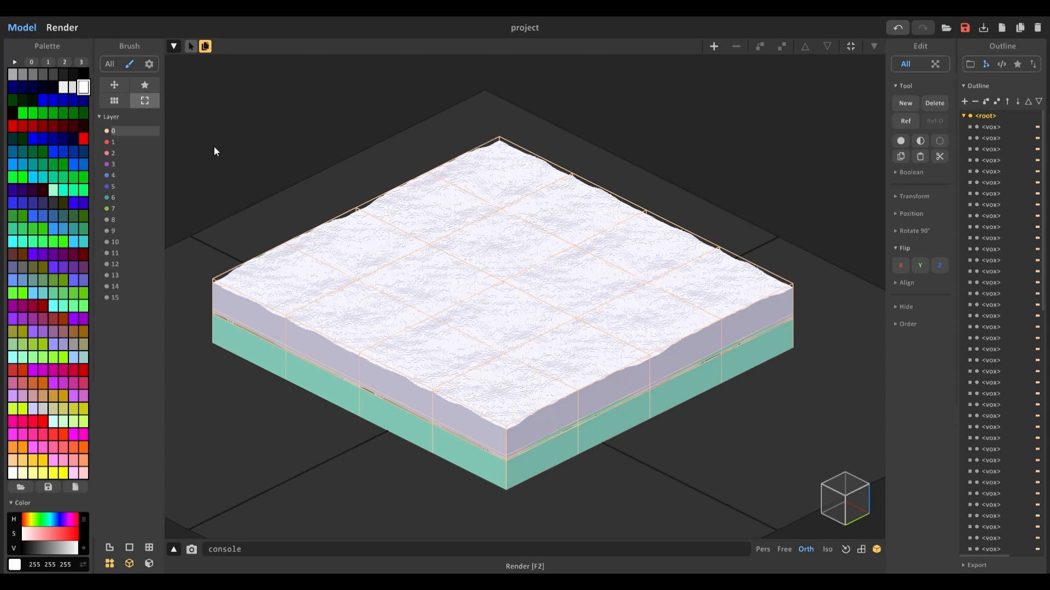
Step: Switch to render mode and inspect the tiled terrain render up close
key(F2)
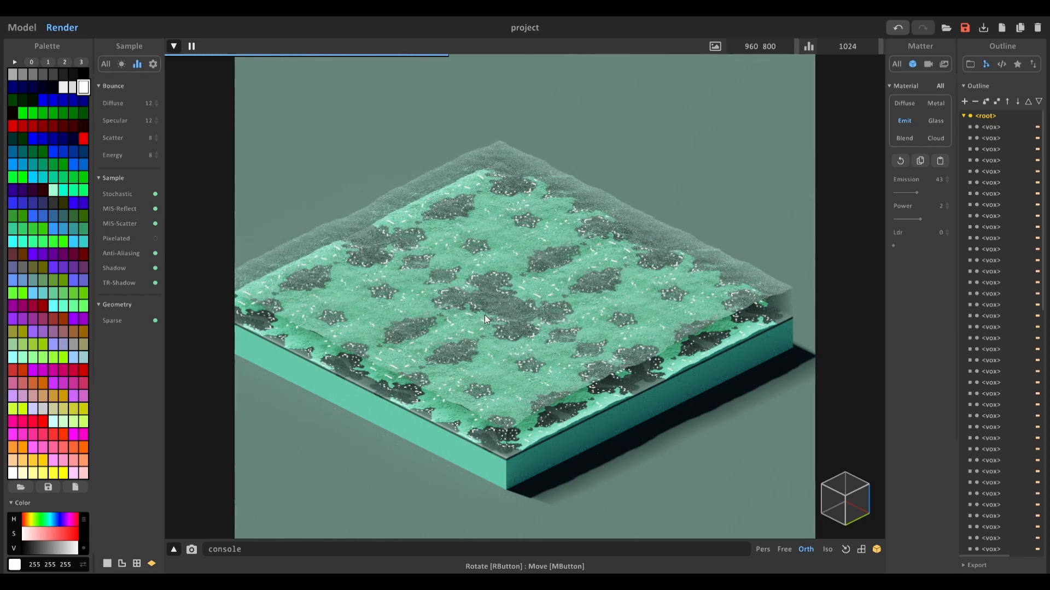
scroll(506, 315, up, 5)
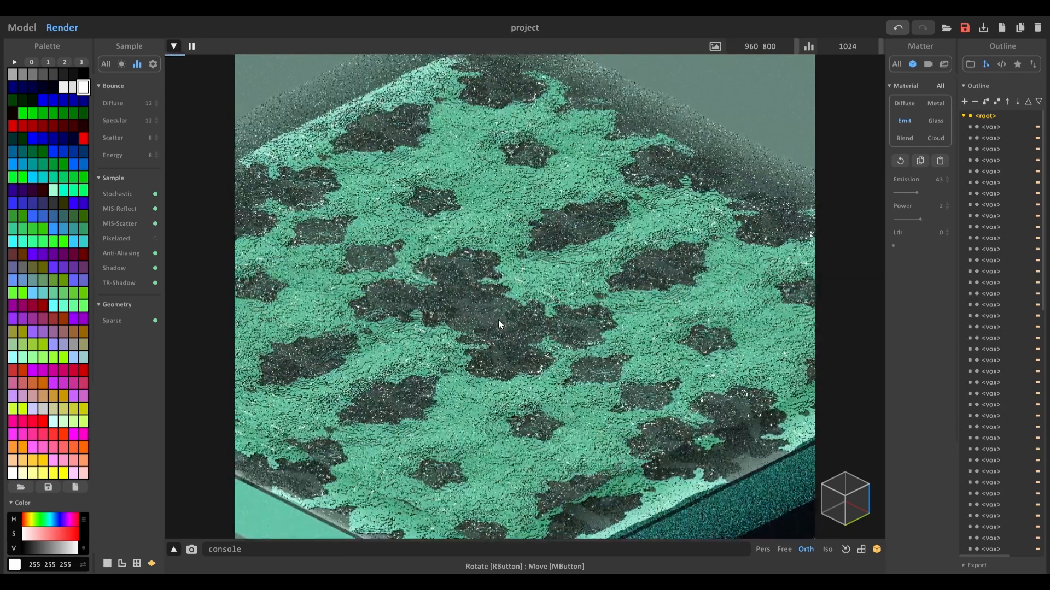
scroll(497, 320, up, 2)
middle_drag(489, 323, 521, 315)
scroll(521, 315, up, 3)
right_drag(521, 315, 606, 241)
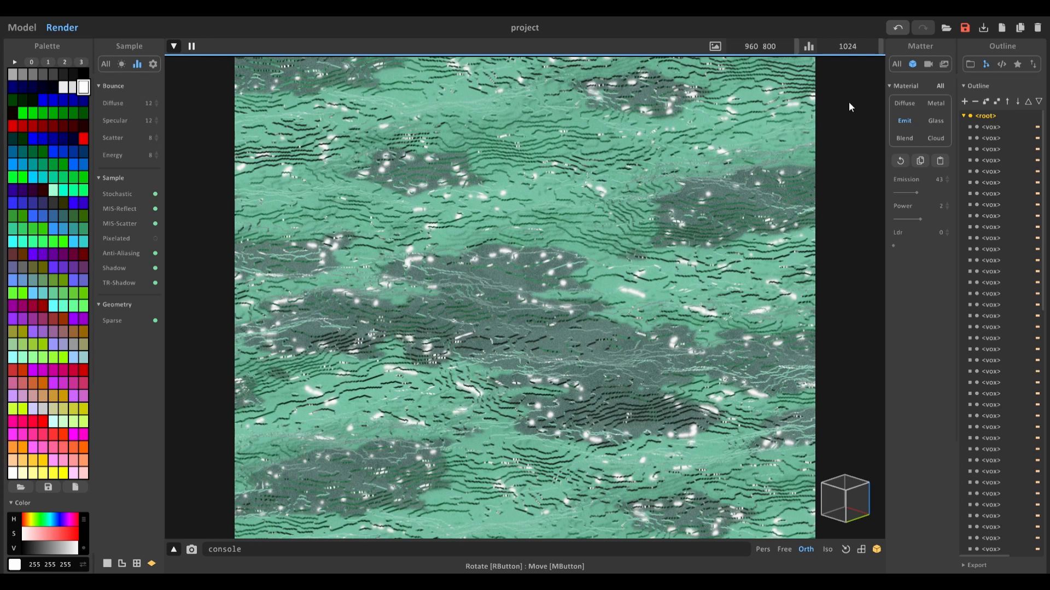
Step: Set the camera exposure to 1.3 and the lens aperture to 9
click(928, 62)
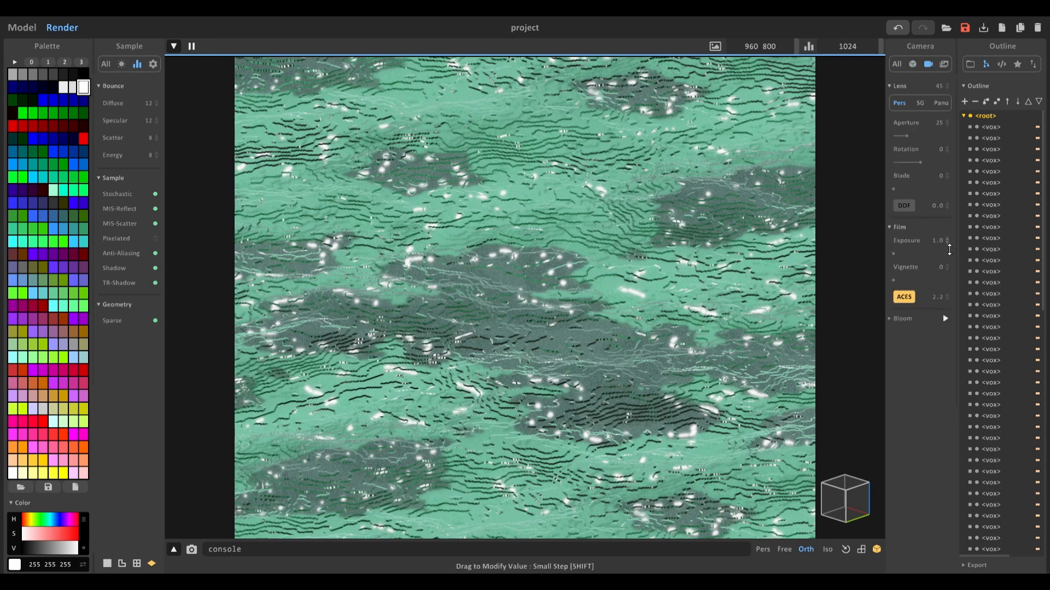
drag(949, 250, 949, 244)
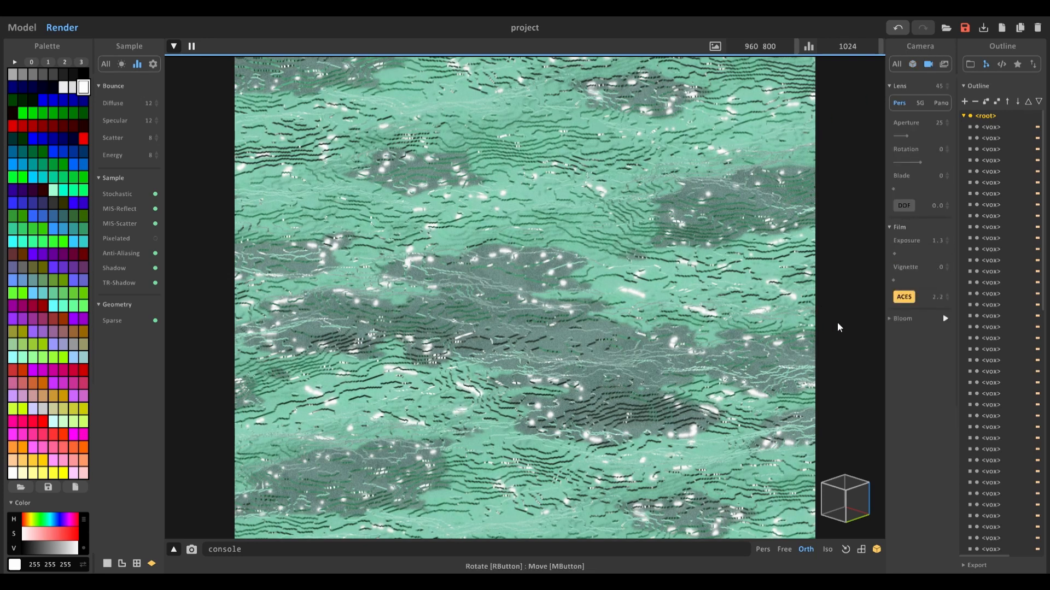
drag(910, 136, 897, 144)
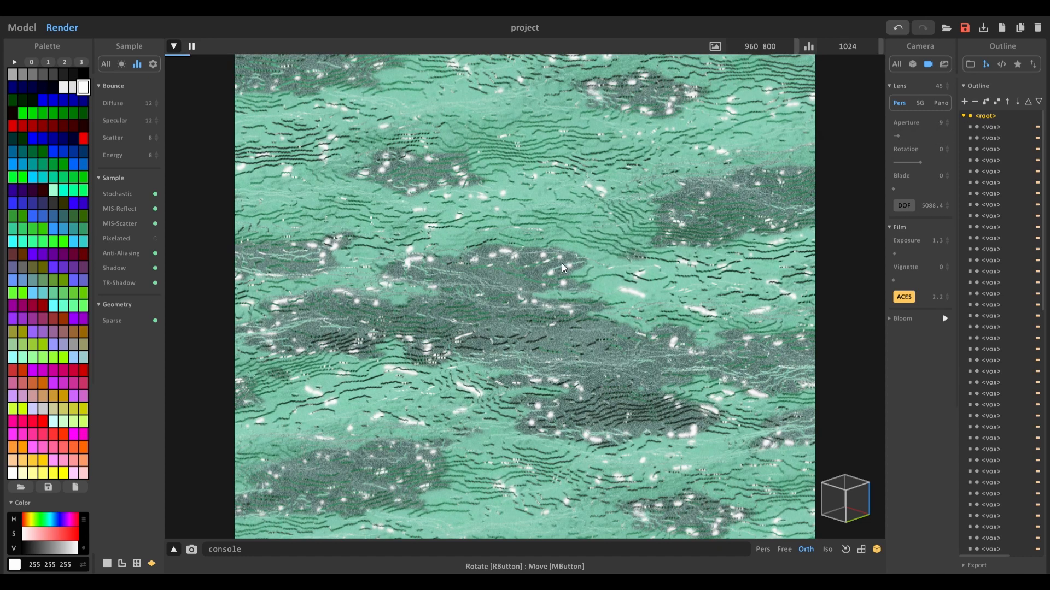